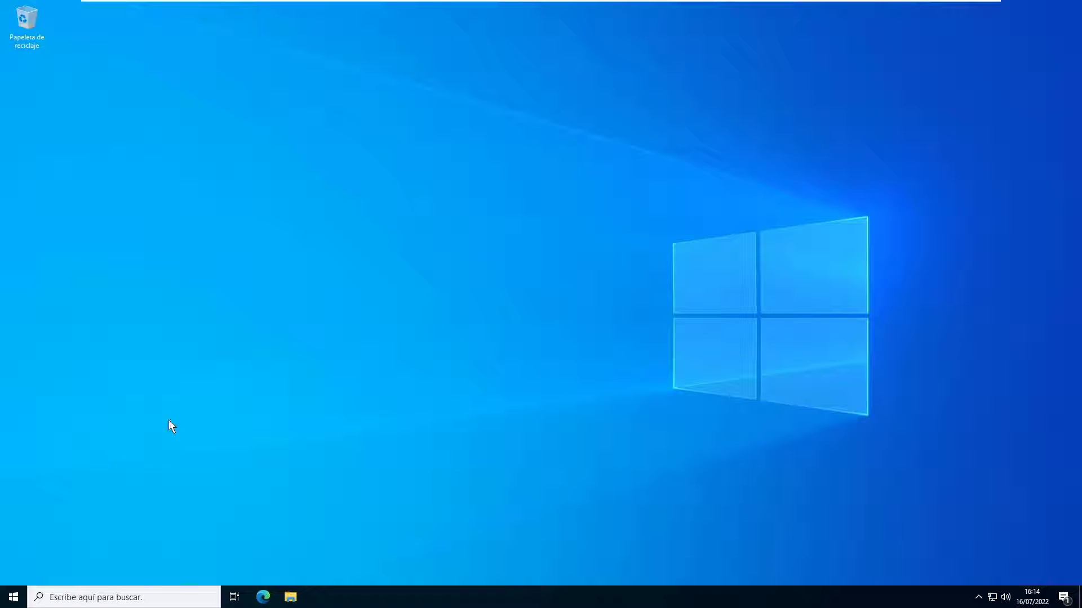
- Set the desktop background to the picture Fondo del canal from the Imágenes folder and show the desktop
left_click(2, 600)
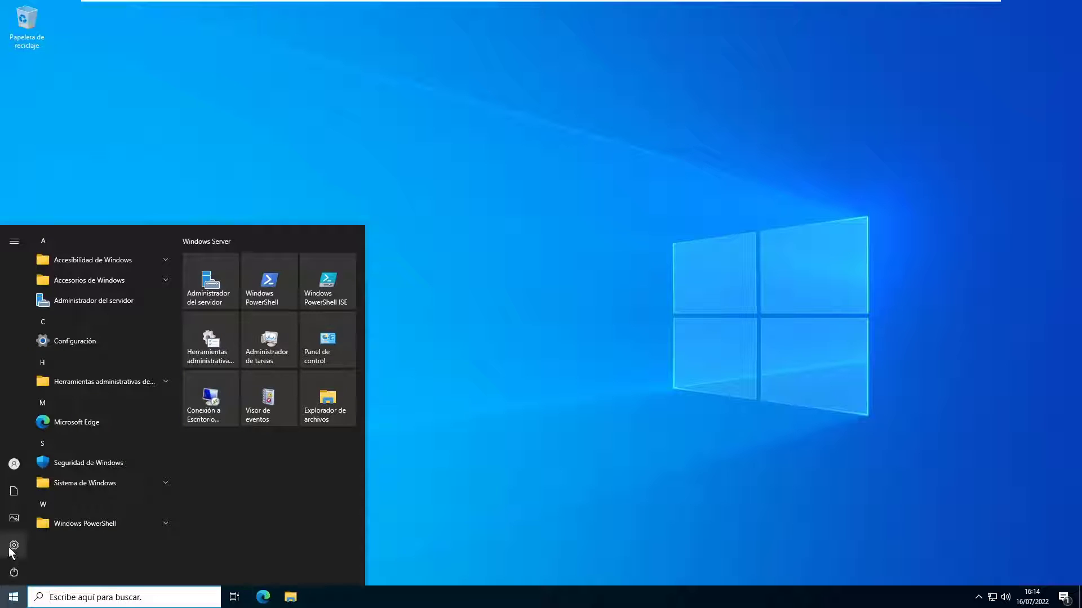
mouse_move(11, 570)
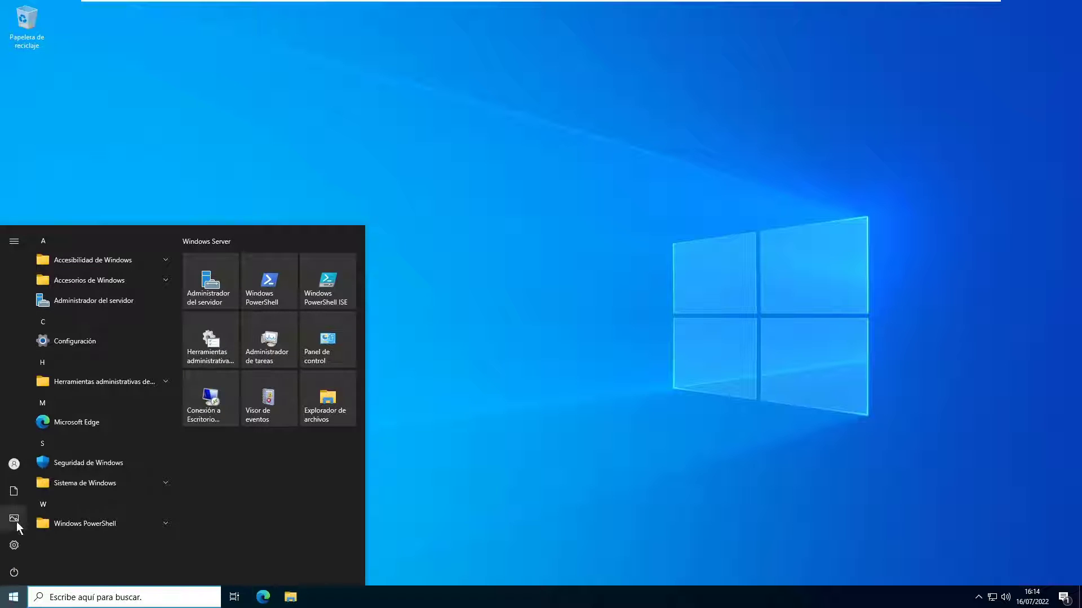
left_click(22, 546)
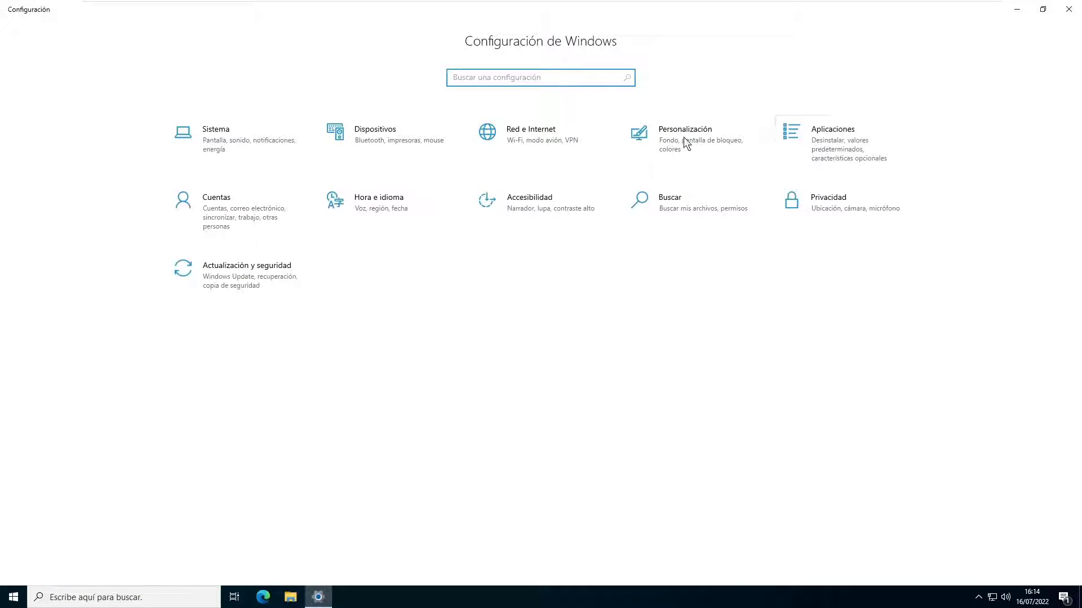
left_click(686, 143)
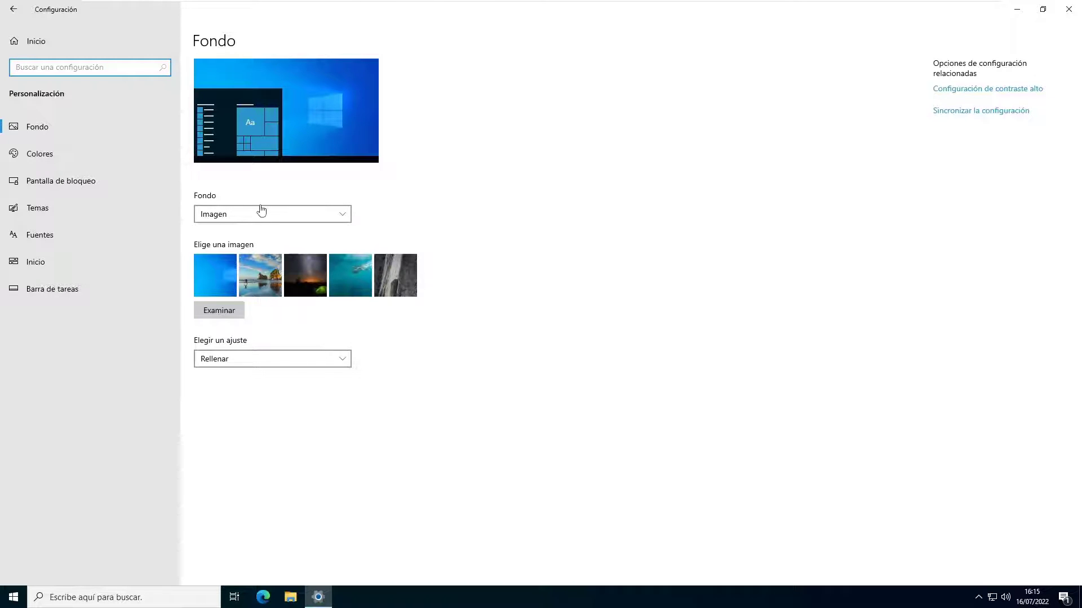
left_click(218, 312)
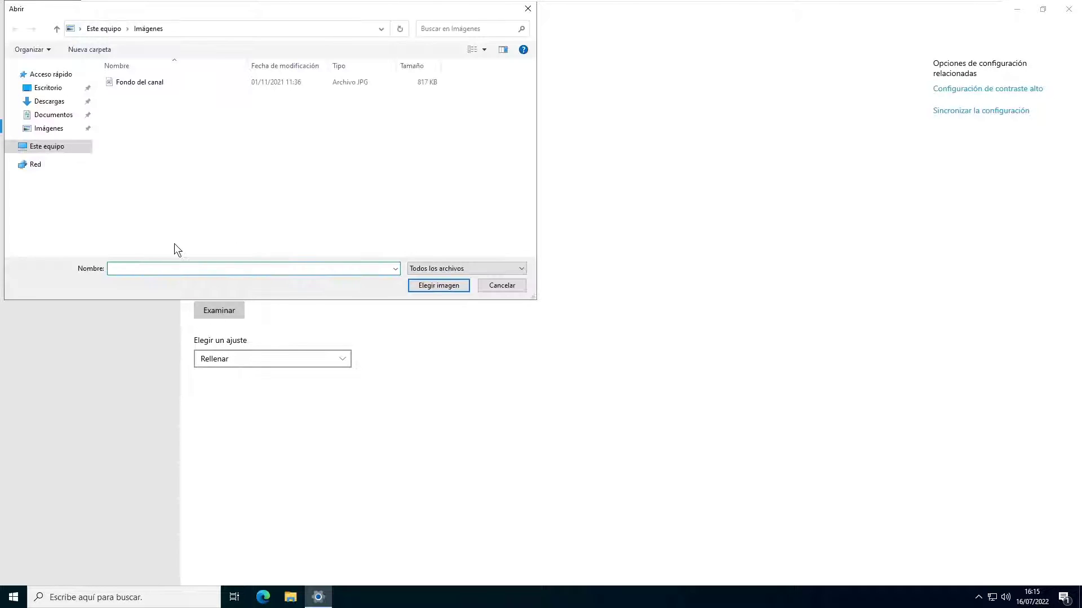
double_click(148, 82)
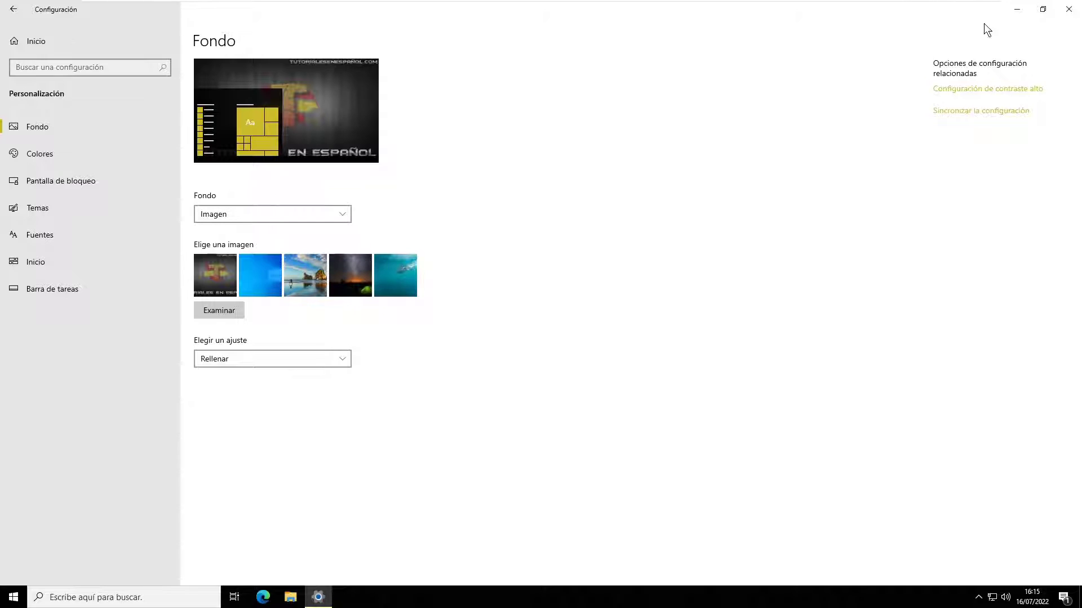
left_click(1018, 10)
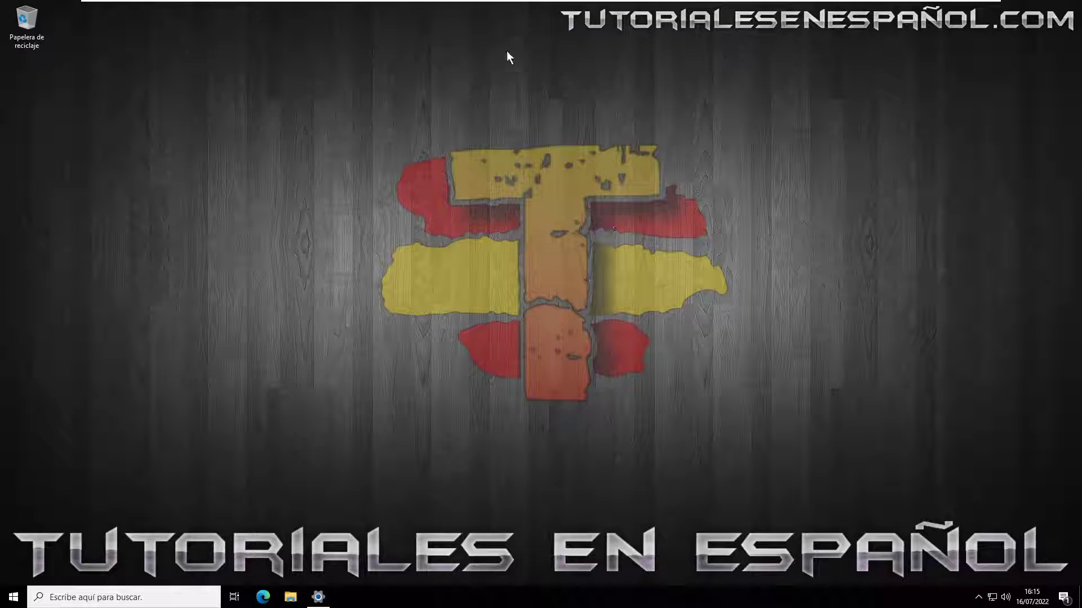
mouse_move(411, 3)
- In the color settings, try the light Windows mode and the dark app mode, restoring each to its original choice
left_click(321, 599)
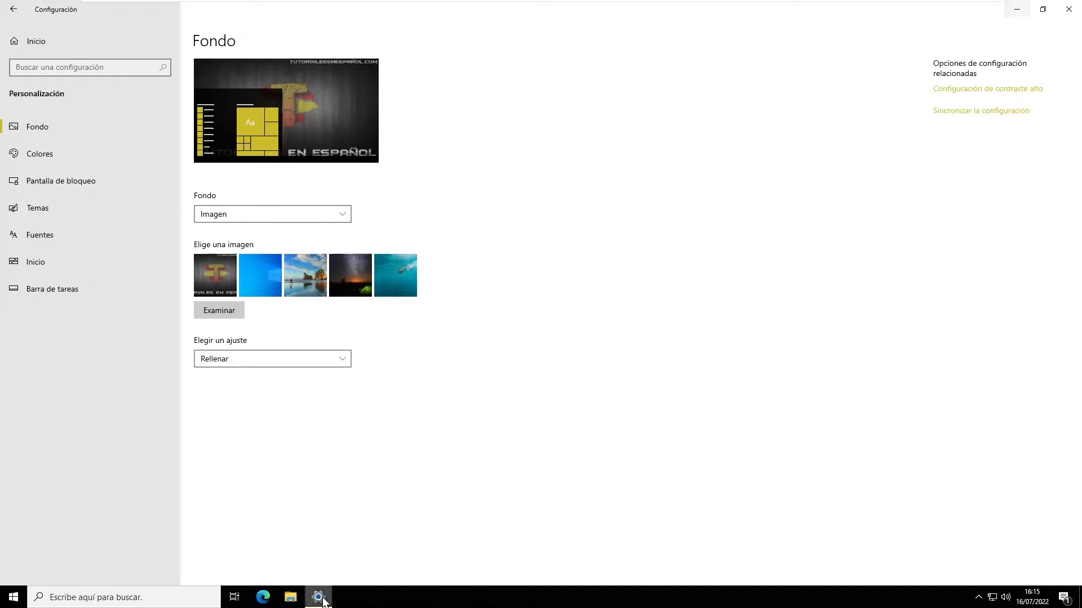
left_click(40, 154)
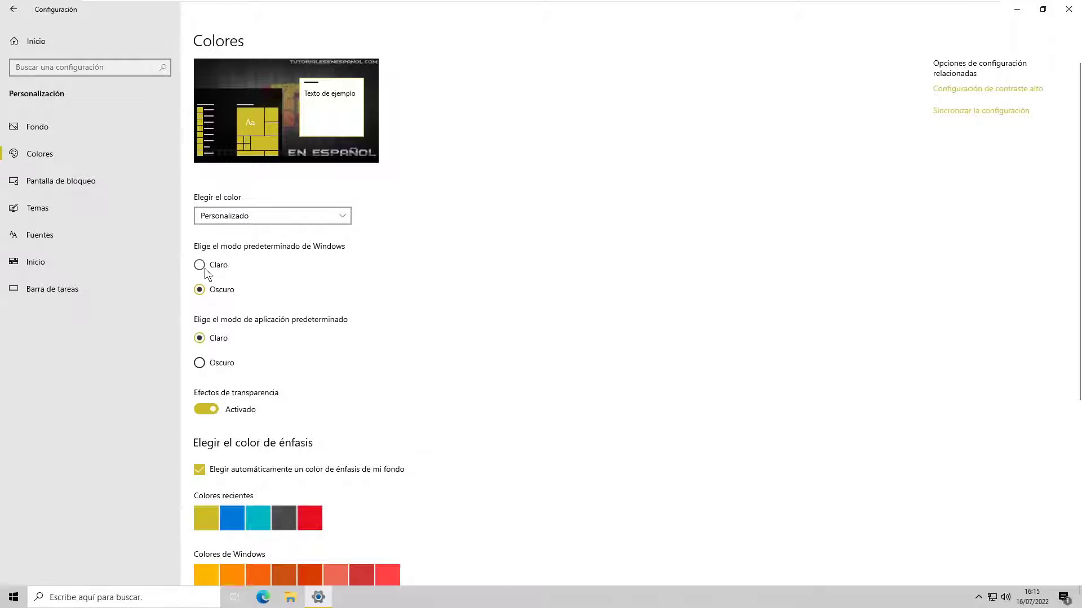
left_click(204, 268)
left_click(209, 293)
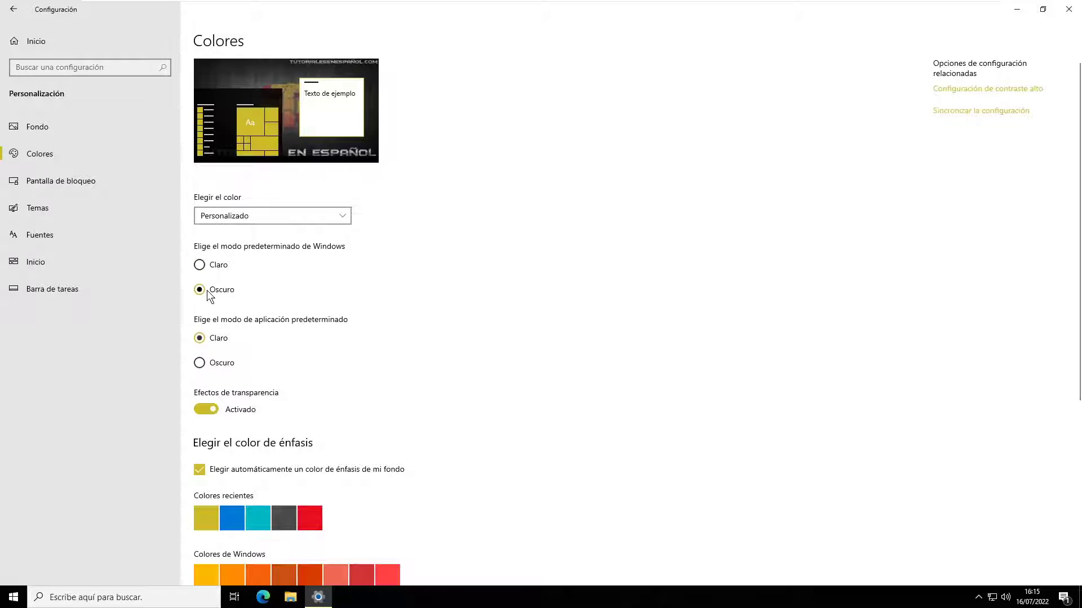
left_click(199, 362)
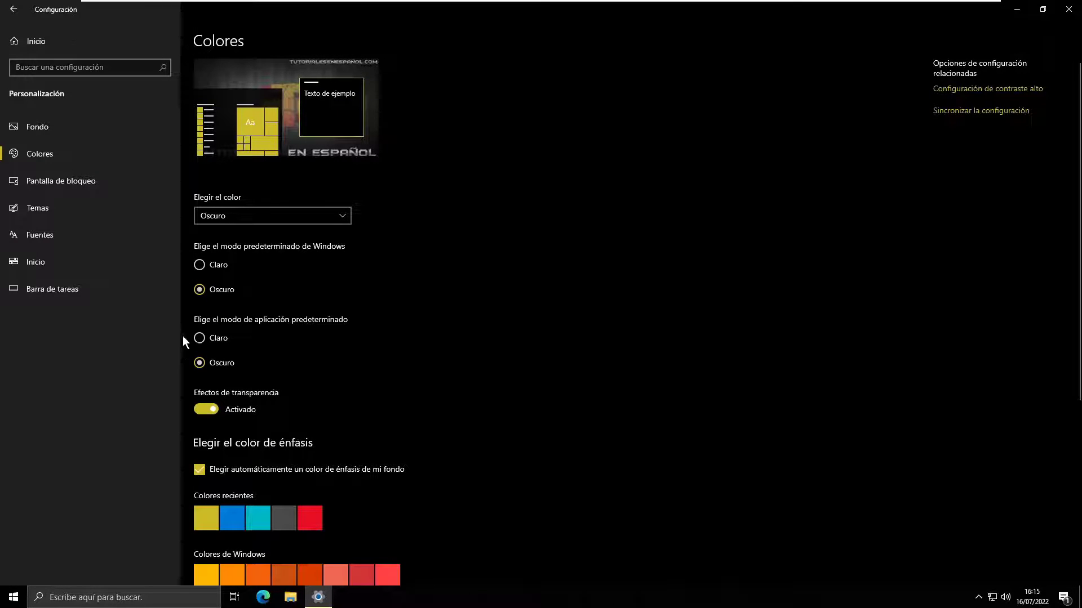
left_click(201, 337)
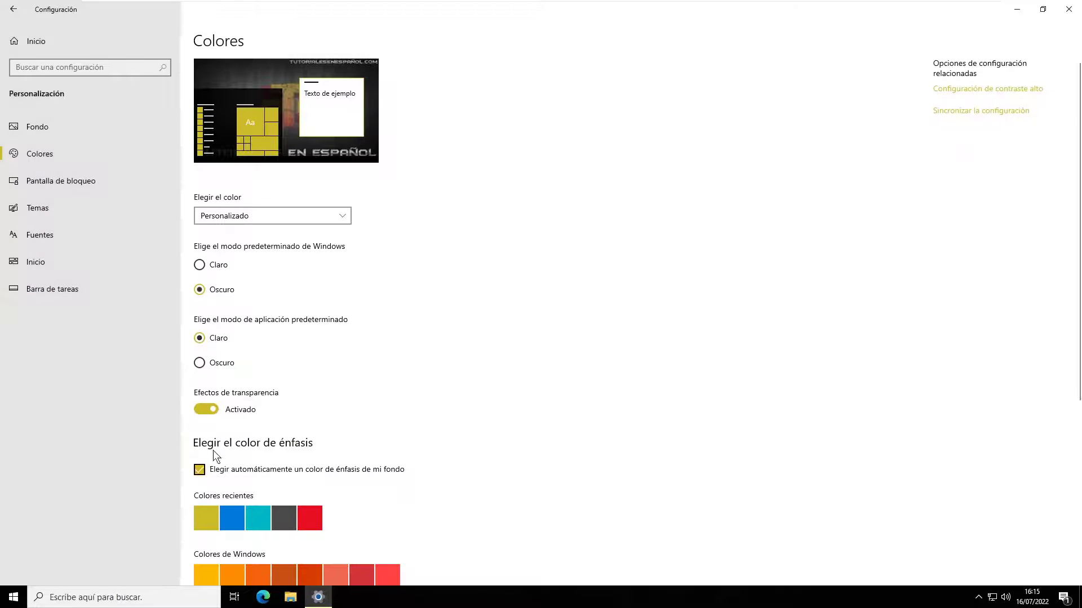
- Turn off automatic accent color selection from the background and choose the recent blue as the accent color
left_click(200, 471)
left_click(234, 516)
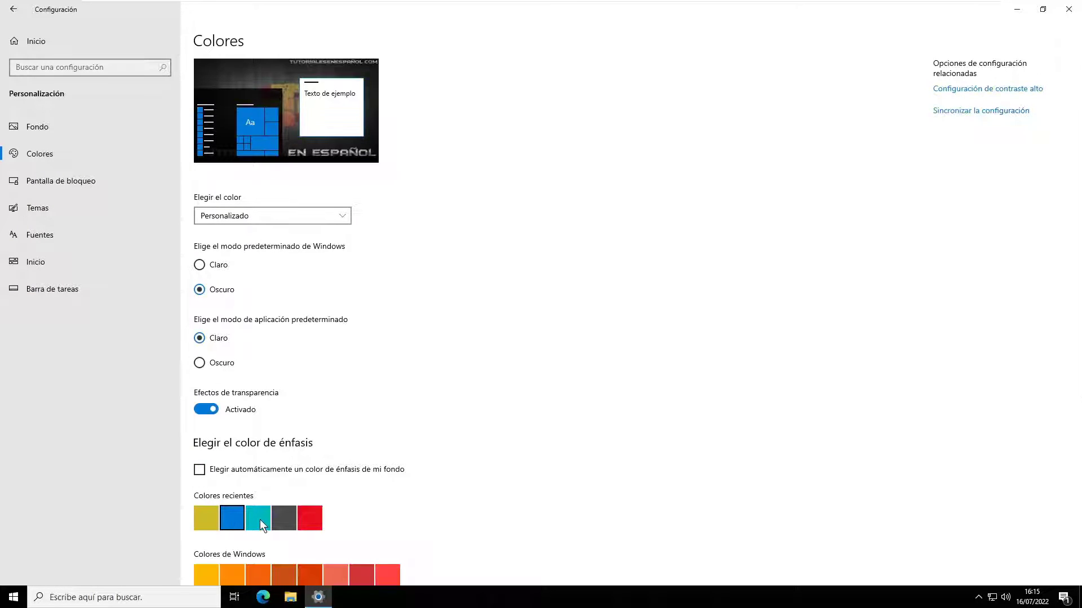
scroll(374, 449, "down", 5)
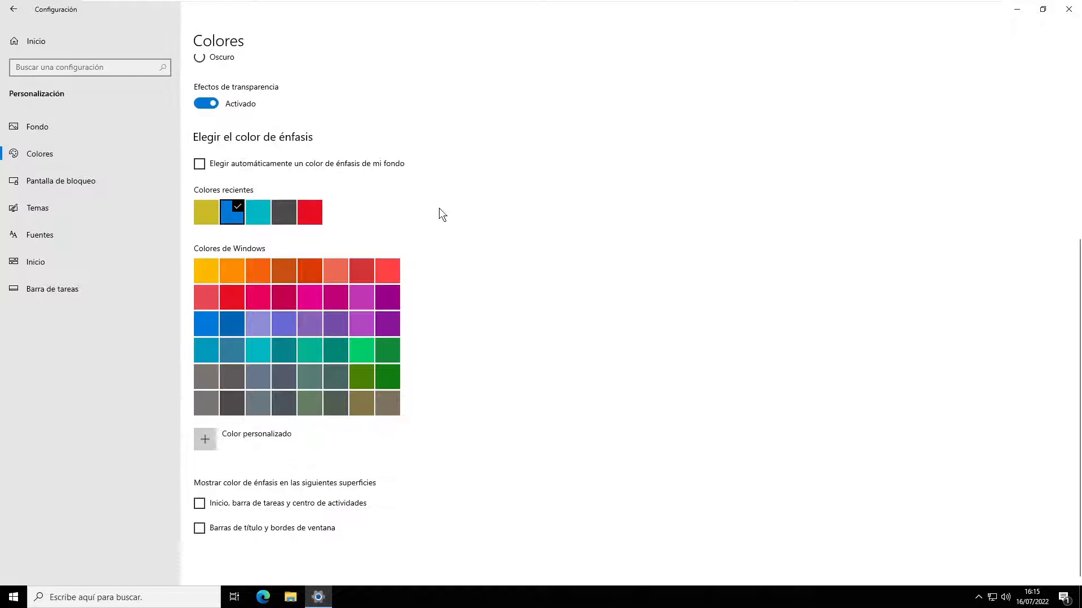
scroll(433, 214, "up", 5)
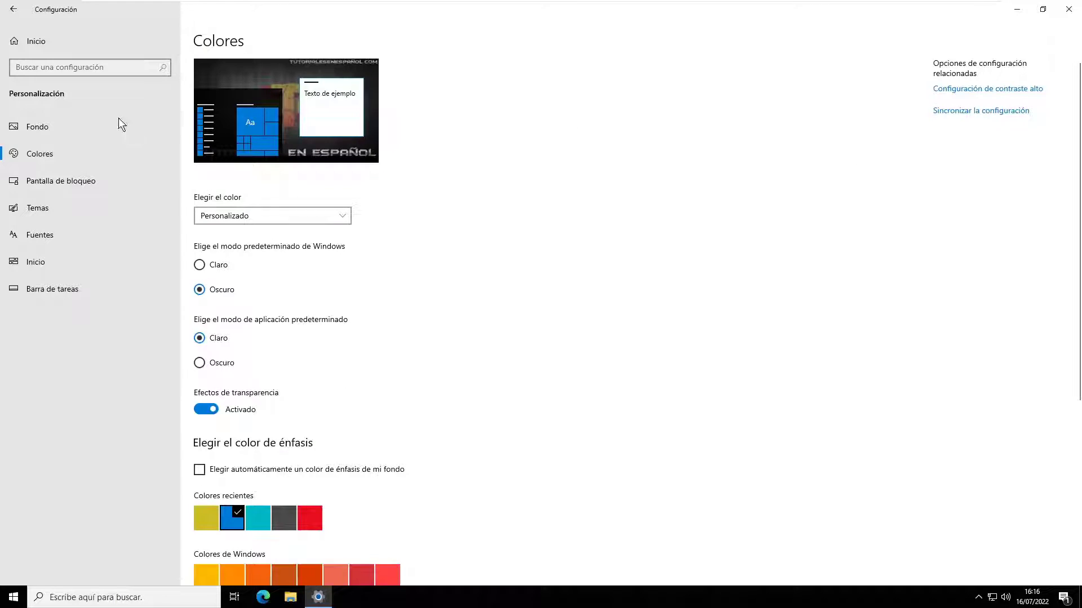
- Try Presentación as the lock screen background and return it to Imagen
left_click(70, 180)
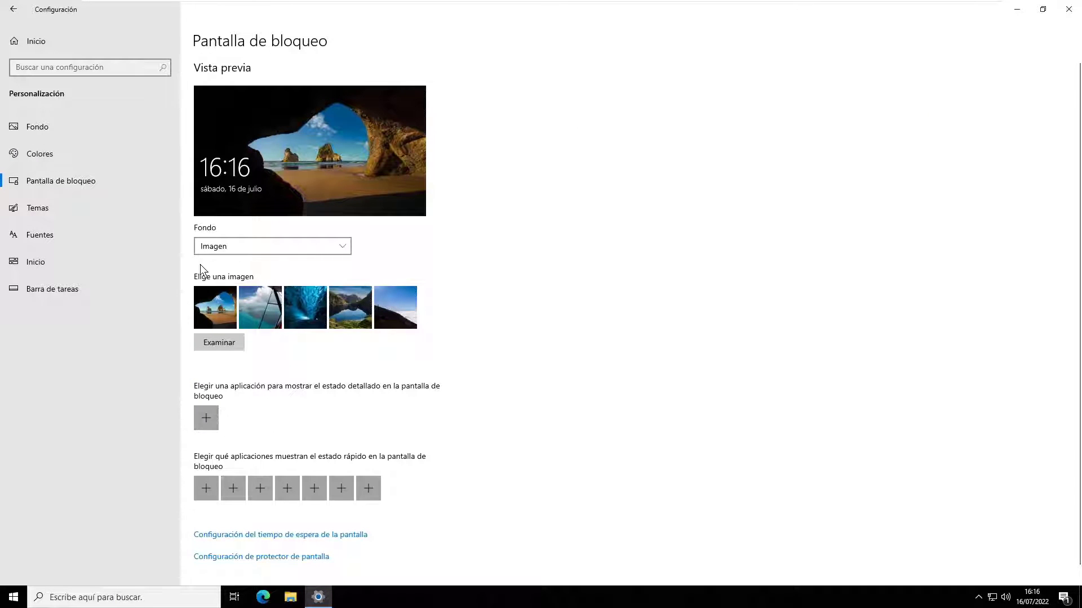
left_click(271, 254)
left_click(275, 263)
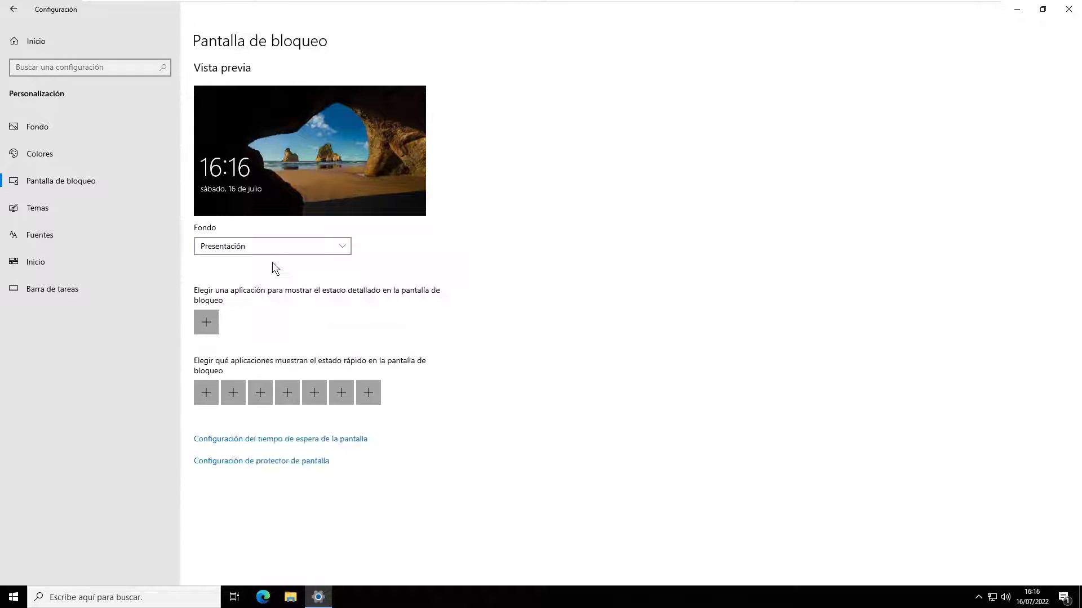
left_click(260, 245)
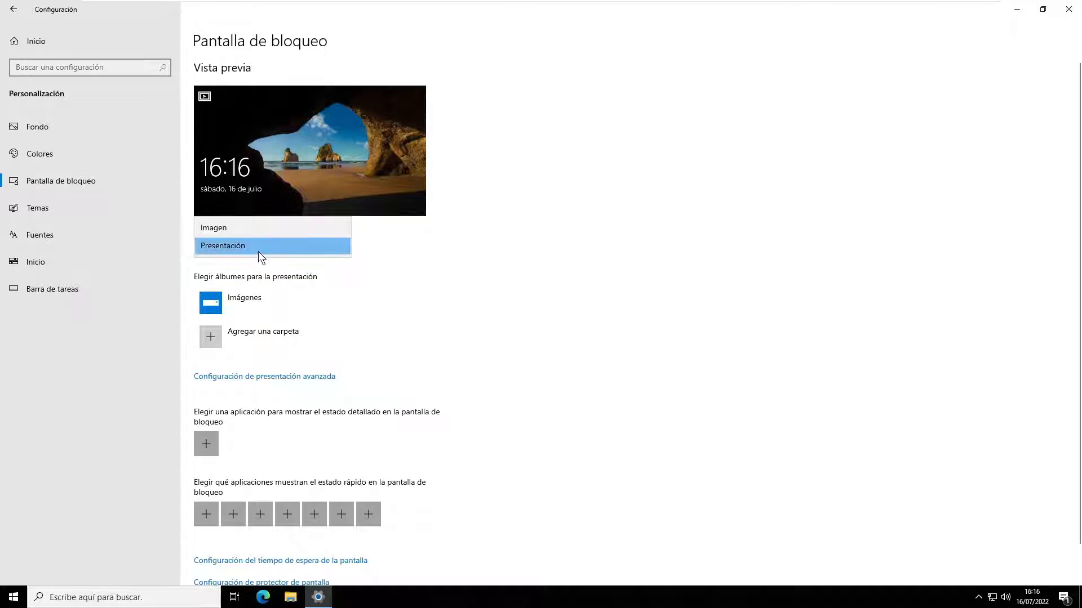
left_click(247, 232)
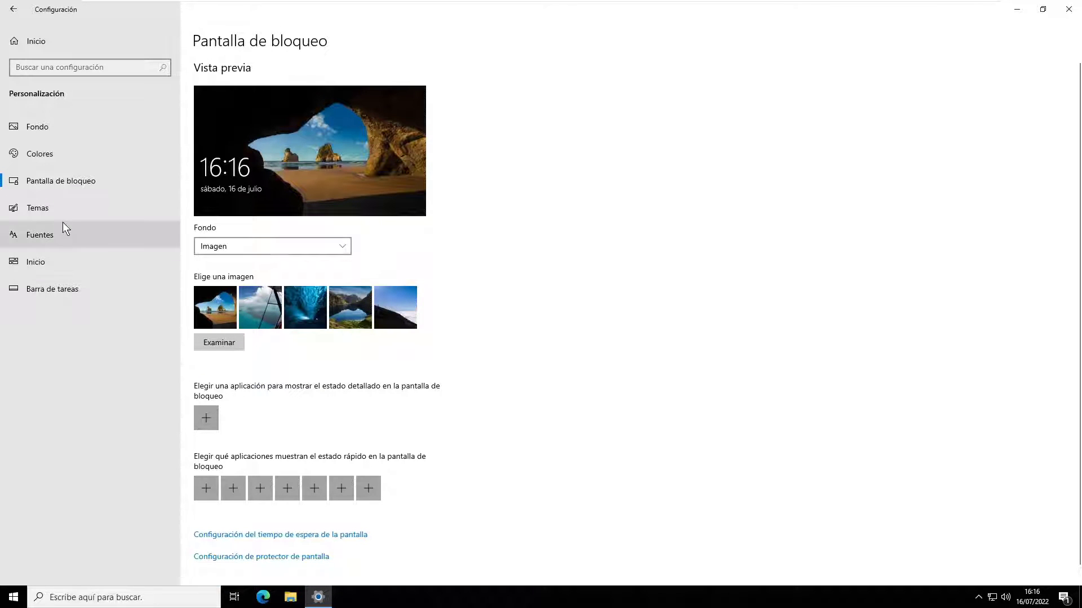
- From the theme settings, enable the Panel de control and Equipo desktop icons and apply the change
left_click(54, 206)
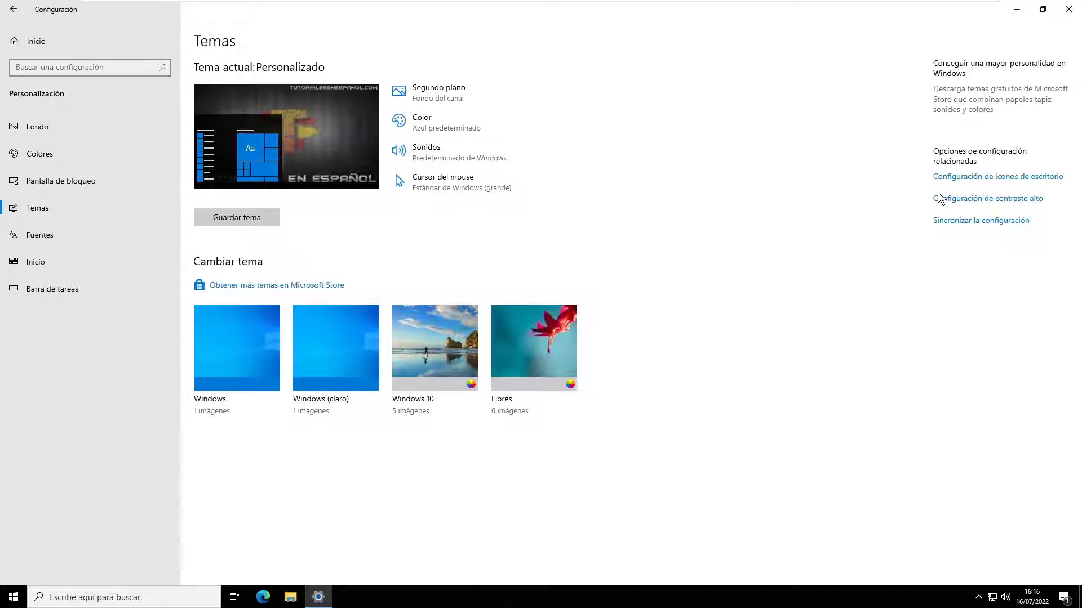
left_click(1016, 178)
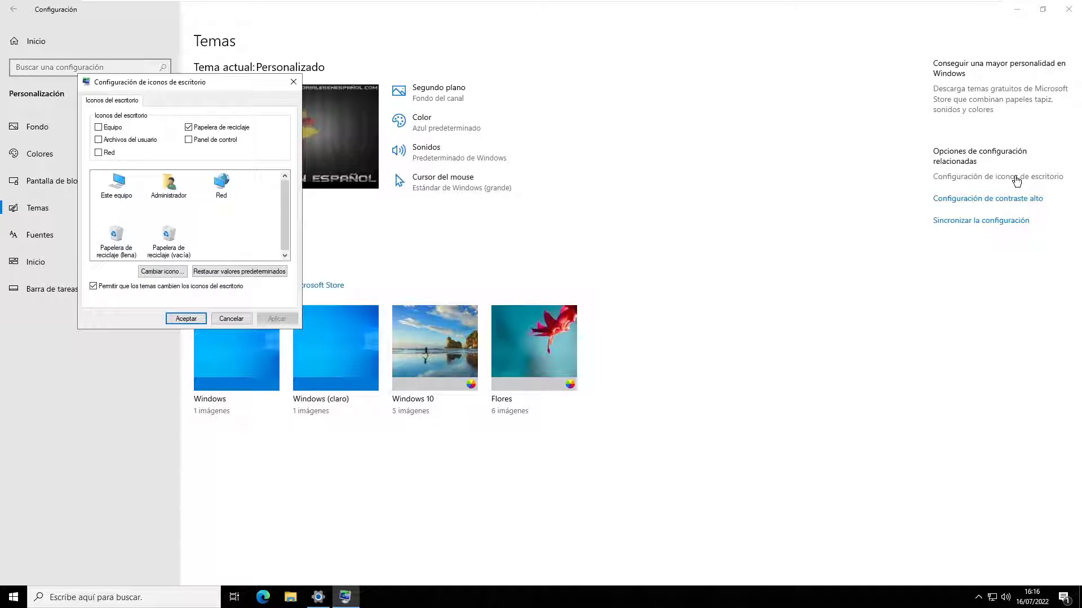
left_click(189, 140)
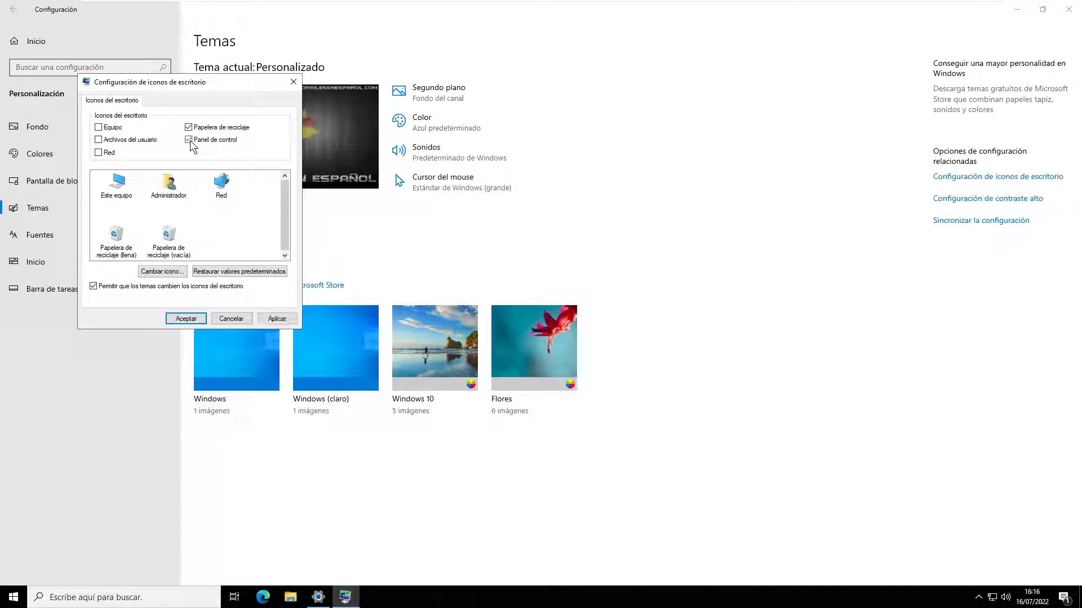
left_click(99, 127)
left_click(268, 319)
left_click(179, 317)
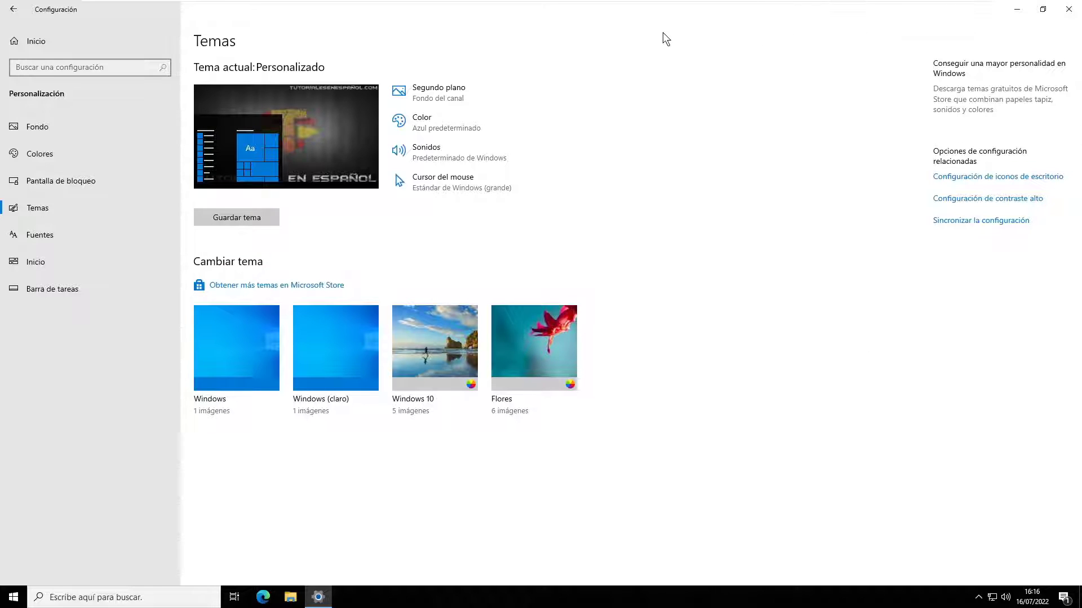
- Try to get more themes from the Microsoft Store
left_click(277, 285)
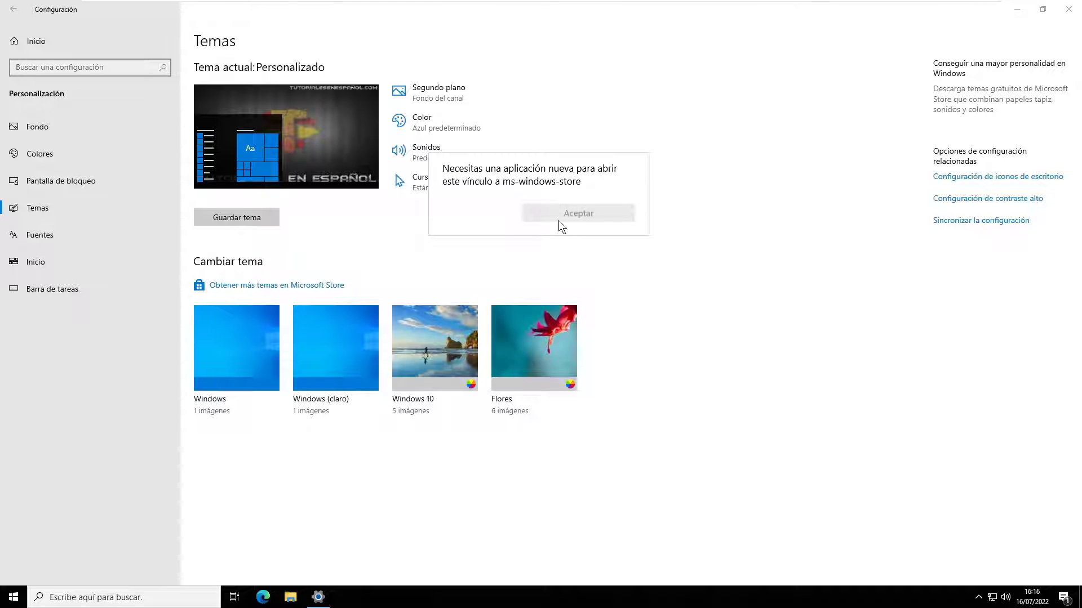
left_click(418, 235)
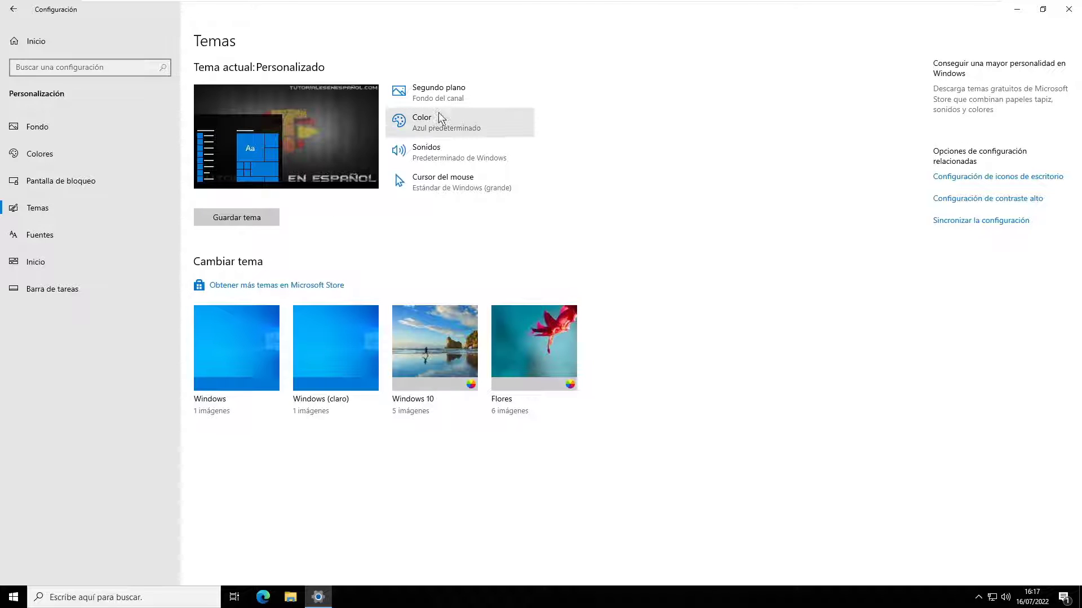
- Try the mouse pointer schemes (Ninguno) and Estándar de Windows (enorme), applying each one
left_click(422, 187)
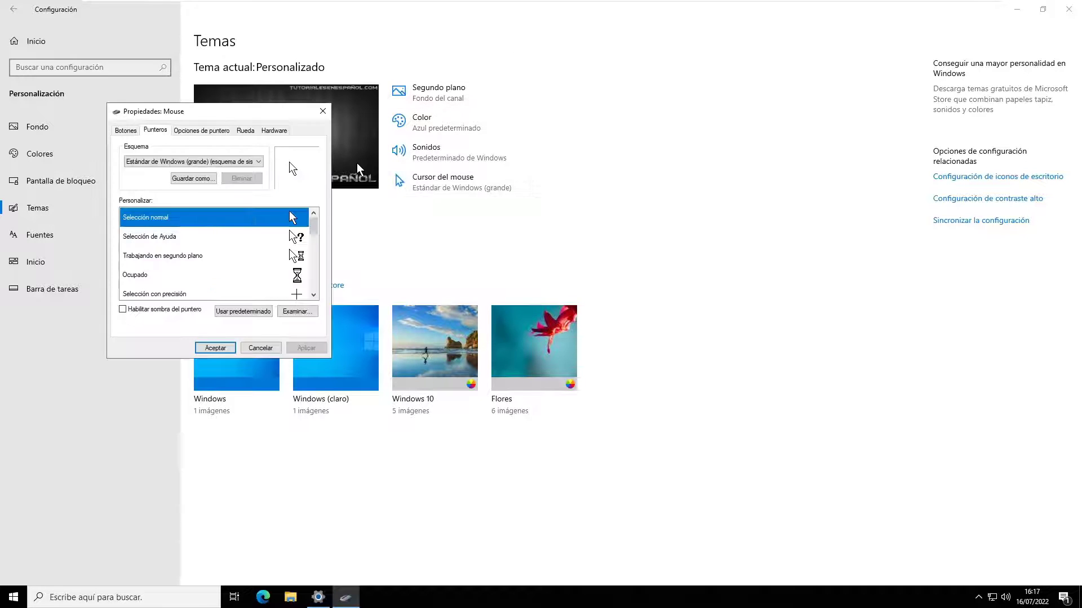
left_click(183, 162)
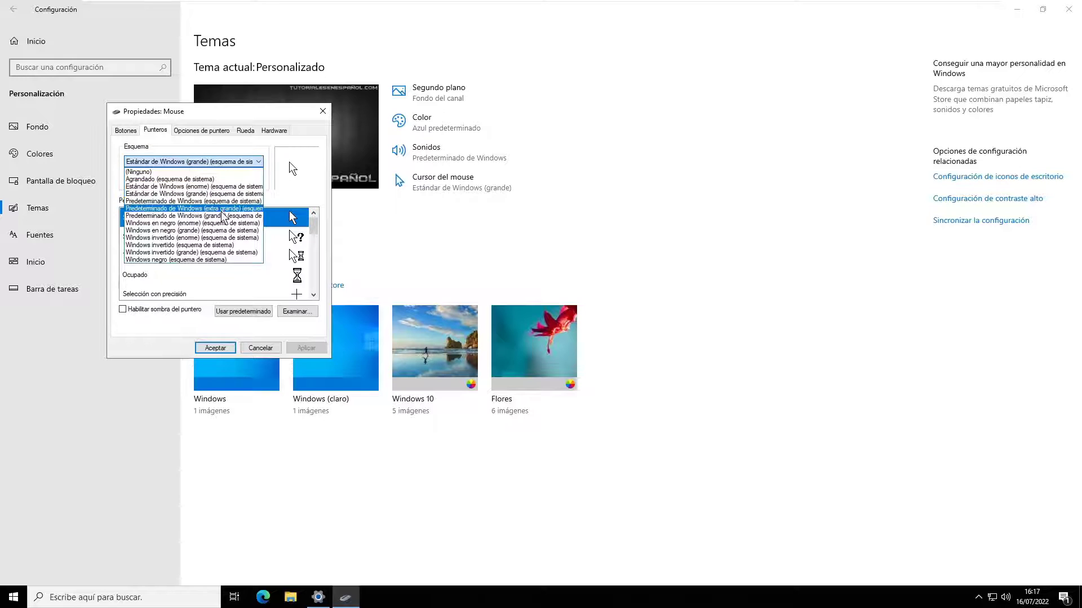
left_click(138, 172)
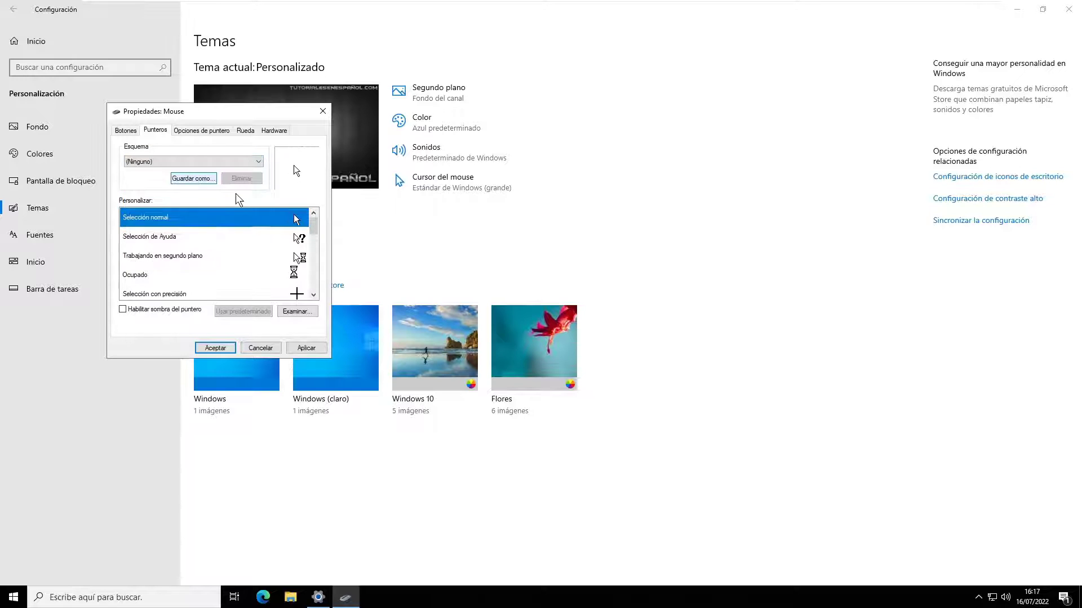
left_click(306, 348)
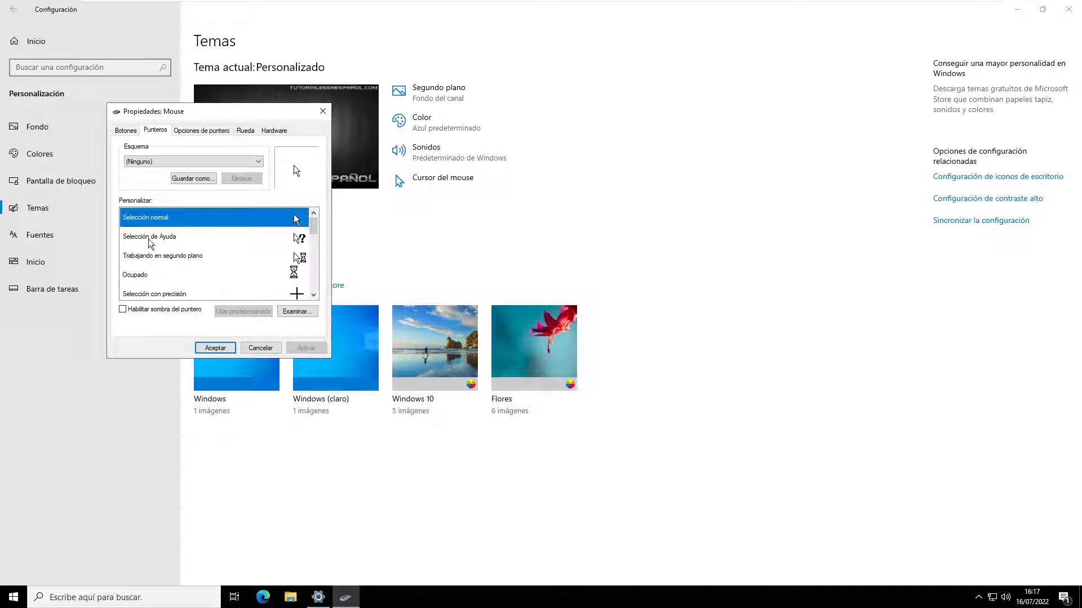
left_click(209, 162)
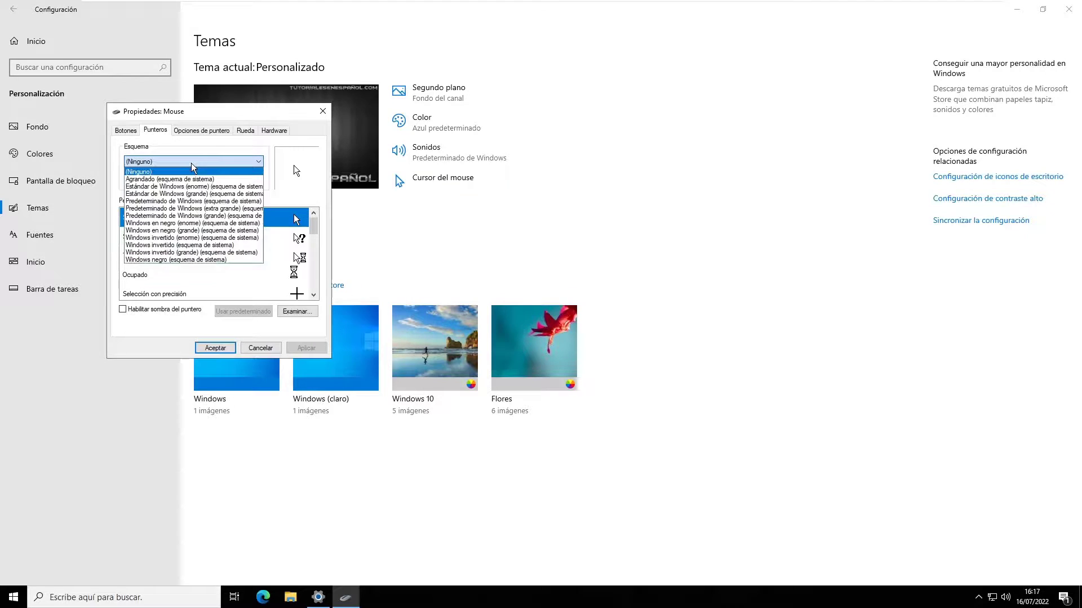
left_click(205, 189)
left_click(306, 348)
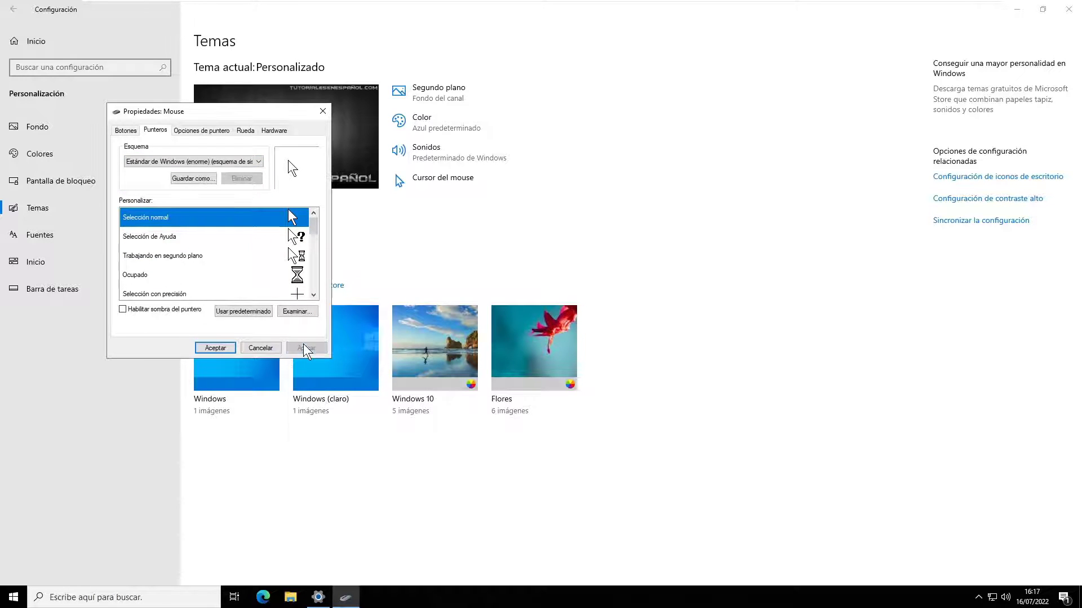
- Apply the pointer scheme Predeterminado de Windows (extra grande), and replace it with Predeterminado de Windows (grande)
left_click(216, 162)
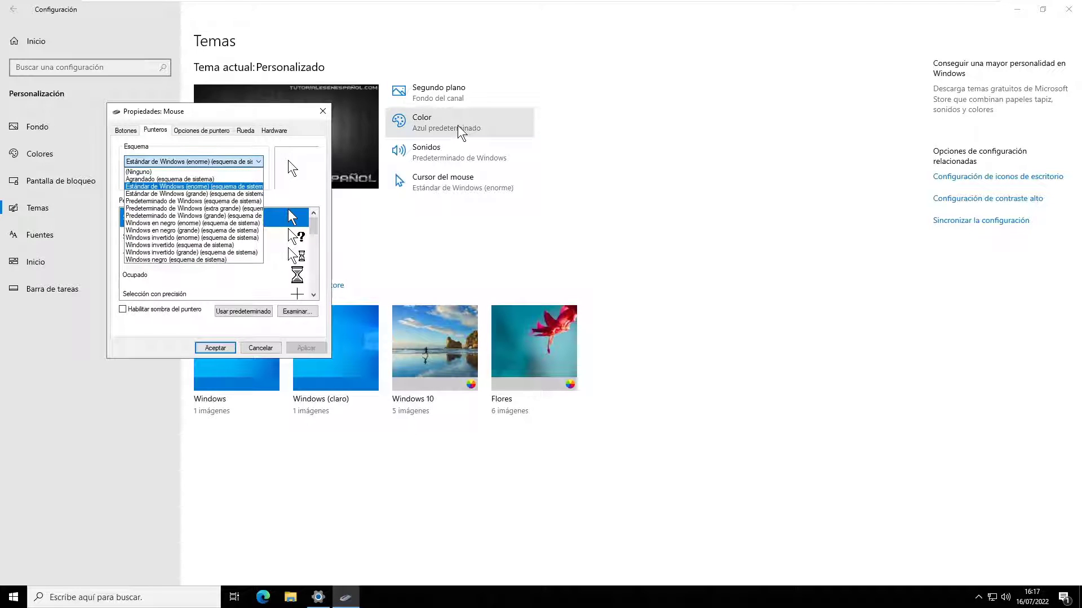
left_click(234, 208)
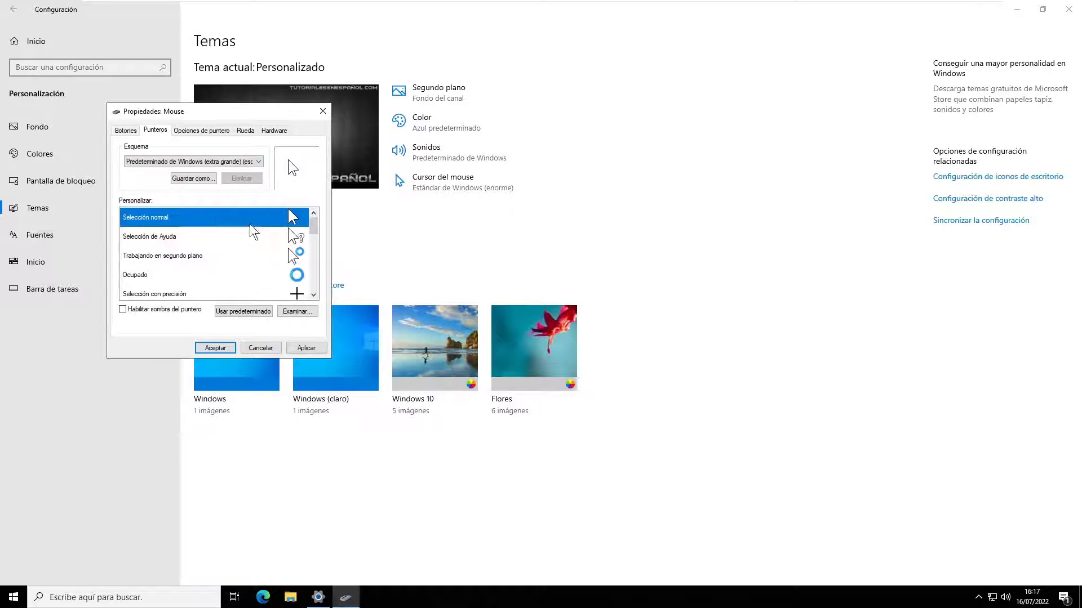
left_click(306, 348)
left_click(224, 162)
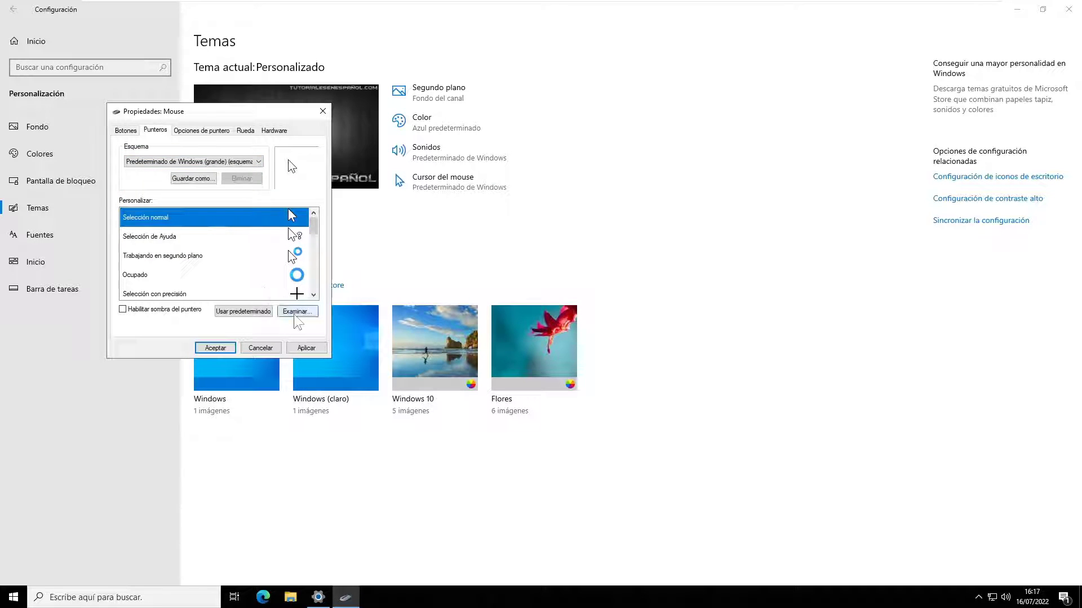
left_click(309, 348)
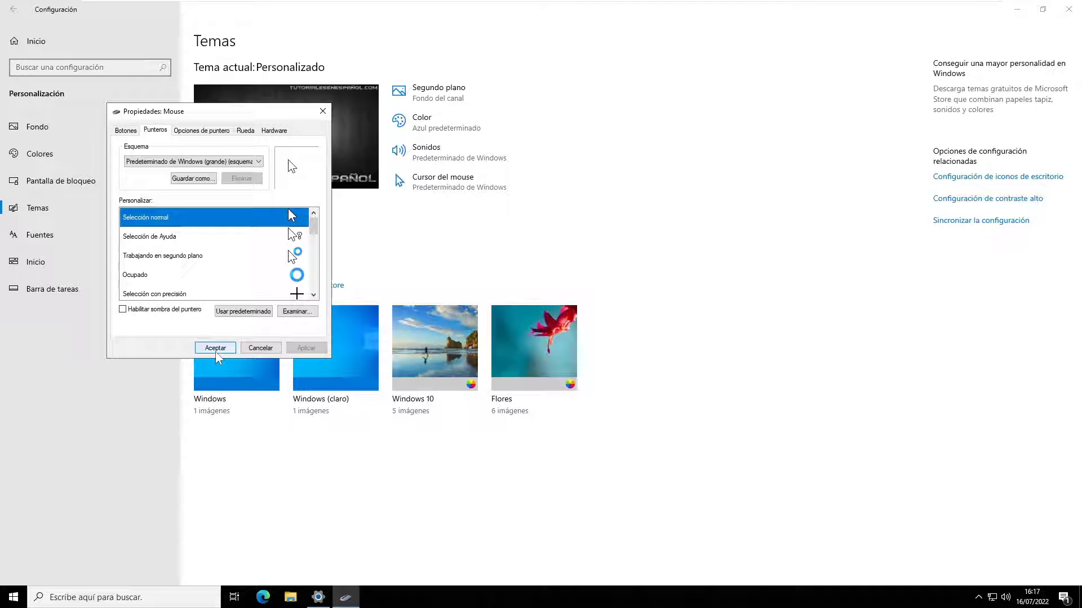
- Try the pointer shadow option by applying it enabled and turning it off again
left_click(161, 310)
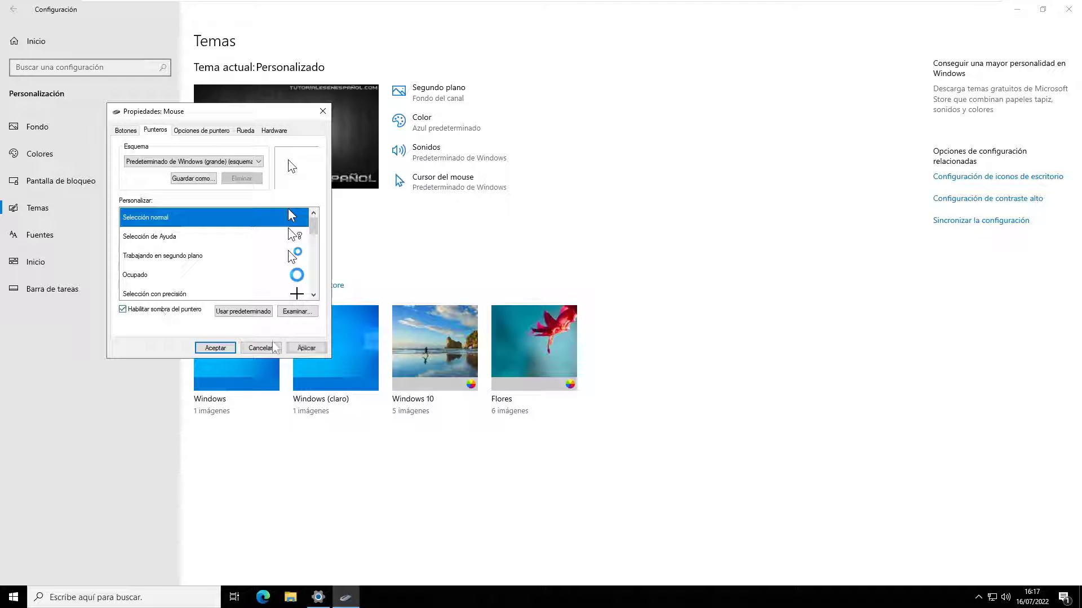
left_click(305, 347)
left_click(172, 311)
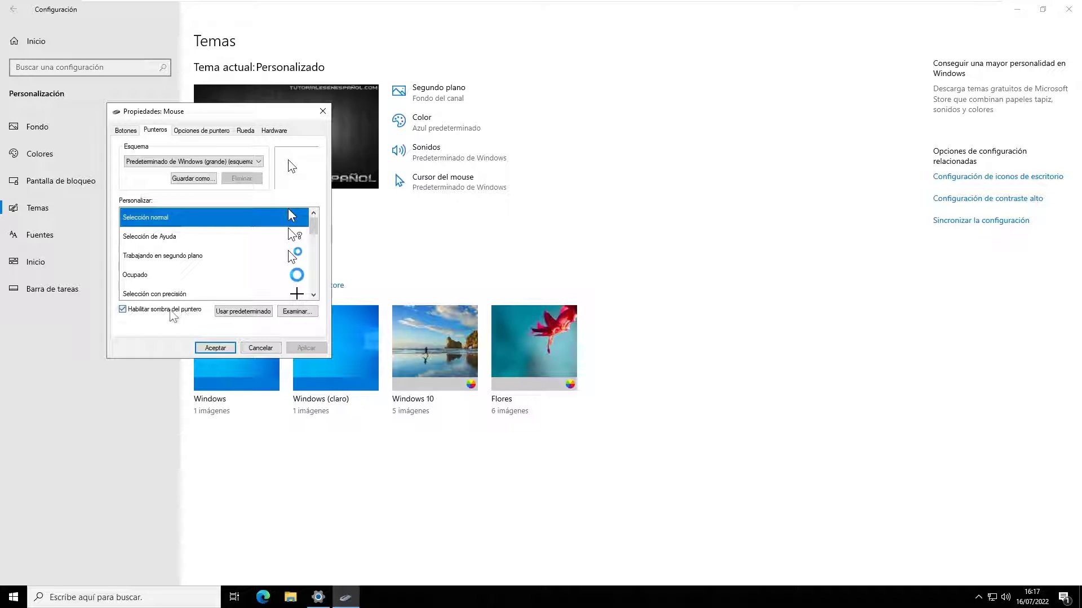
left_click(306, 348)
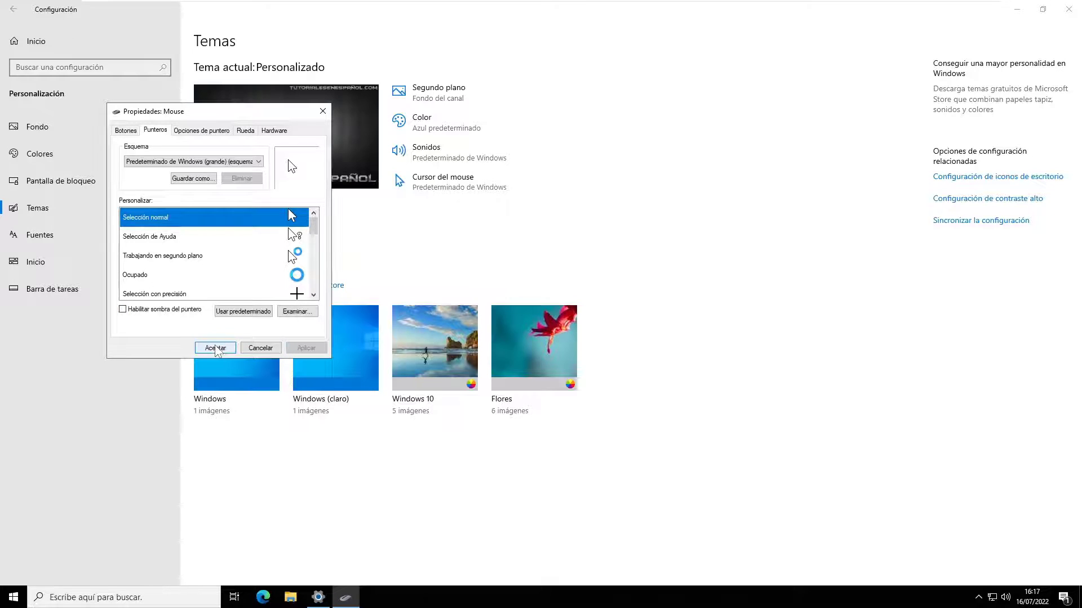
- Preview the Seleccionar ubicación pointer in the current scheme and accept the mouse properties
scroll(210, 279, "down", 5)
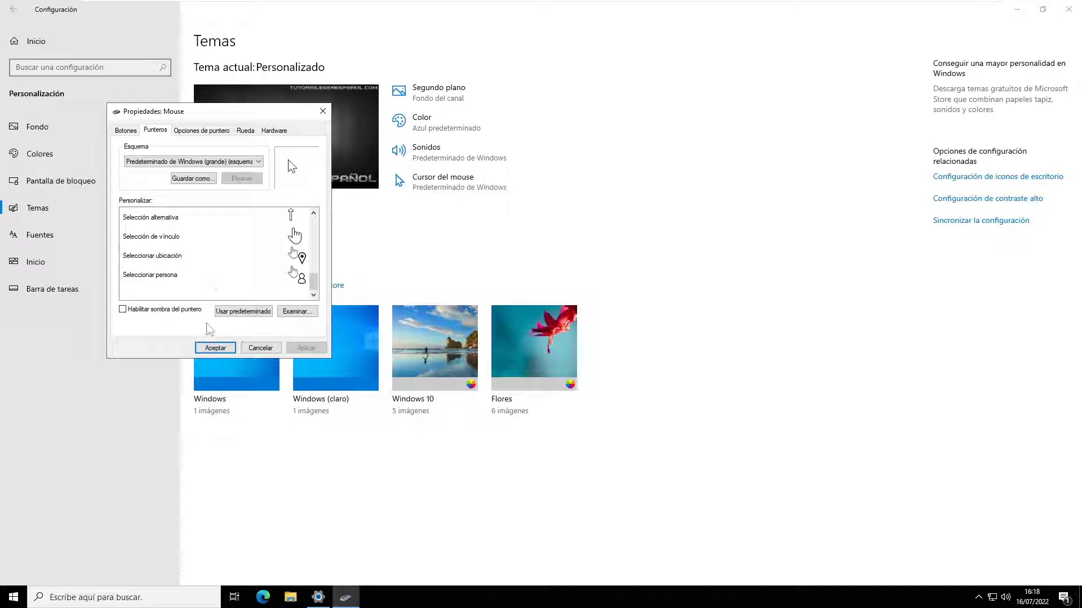
left_click(210, 252)
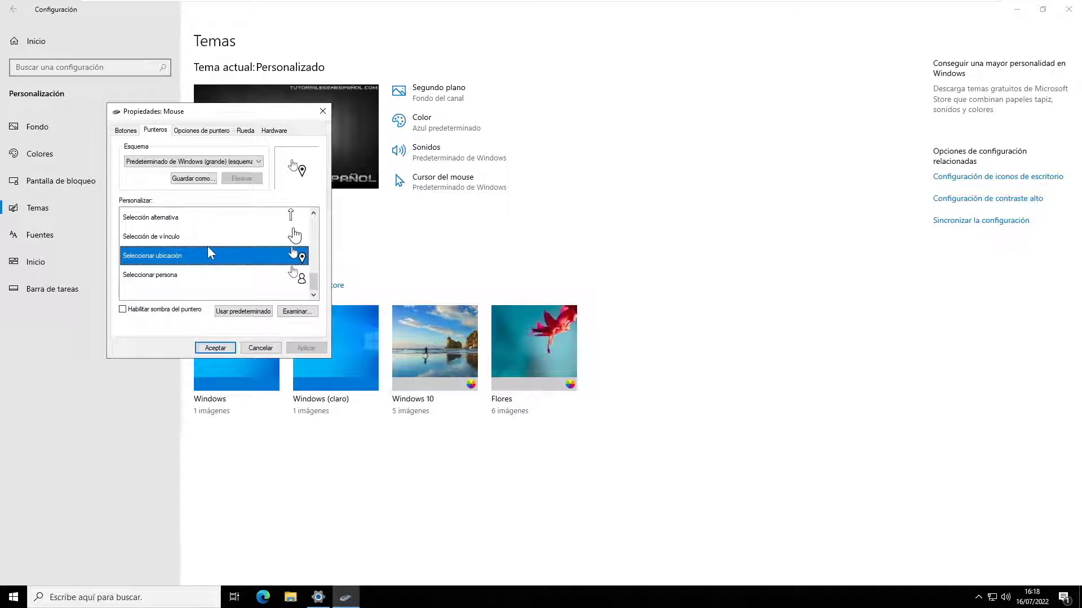
left_click(215, 347)
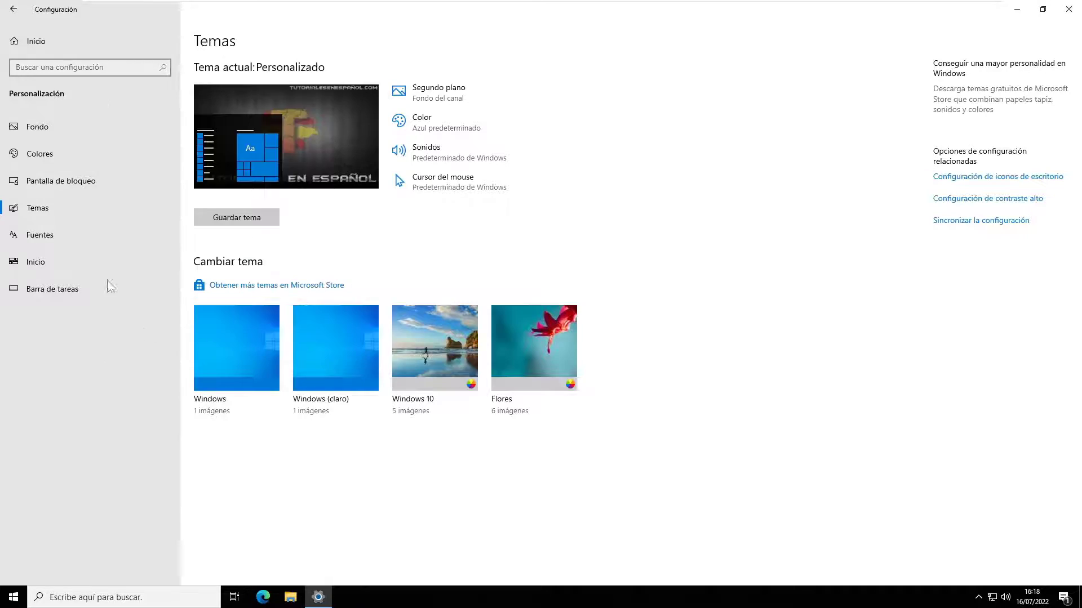
- Open the font settings and look through the whole list of available fonts
left_click(53, 242)
scroll(366, 248, "down", 15)
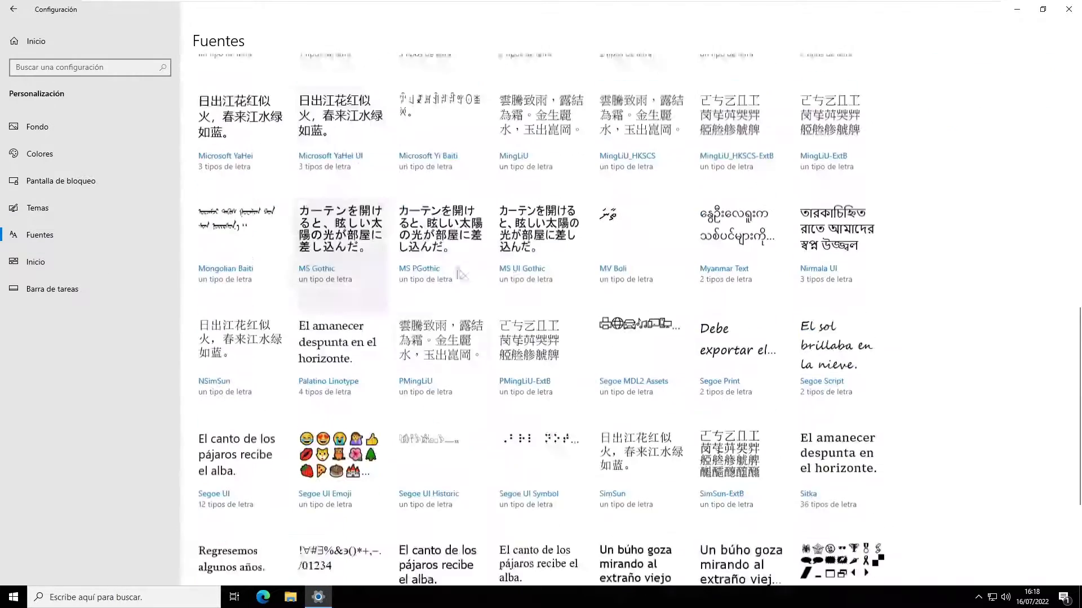
scroll(349, 259, "down", 3)
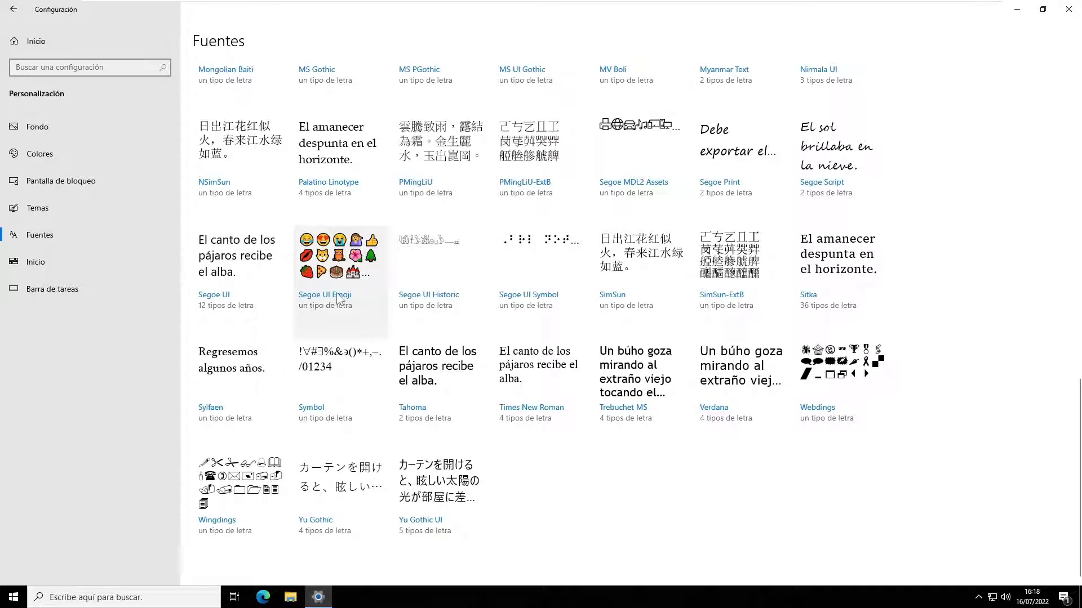
scroll(341, 270, "up", 4)
scroll(337, 265, "up", 18)
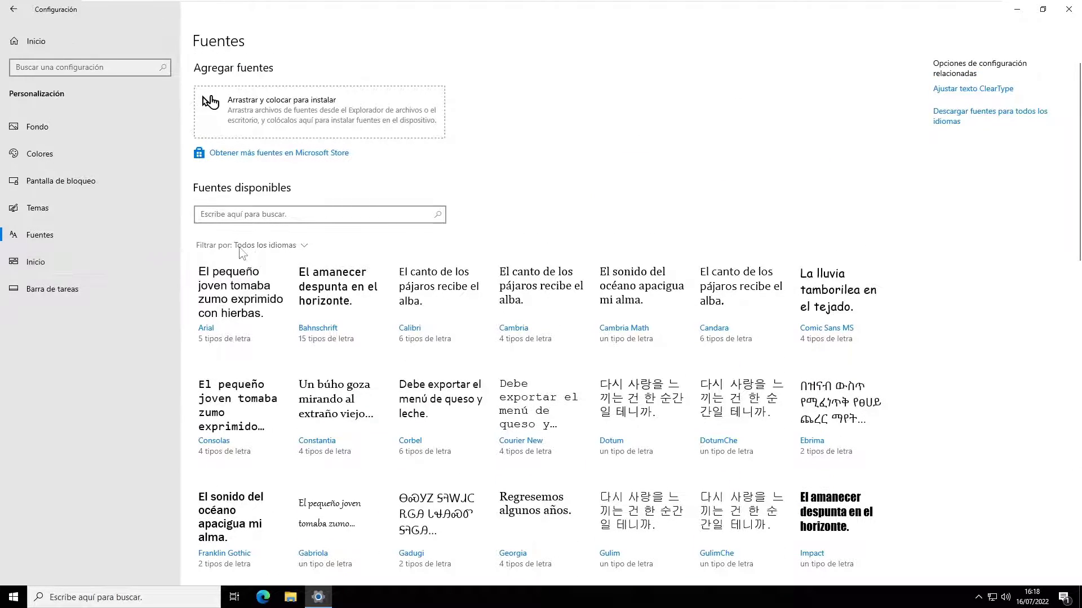
- Look through the language filter options for the available fonts, leaving the filter at Todos los idiomas
left_click(256, 245)
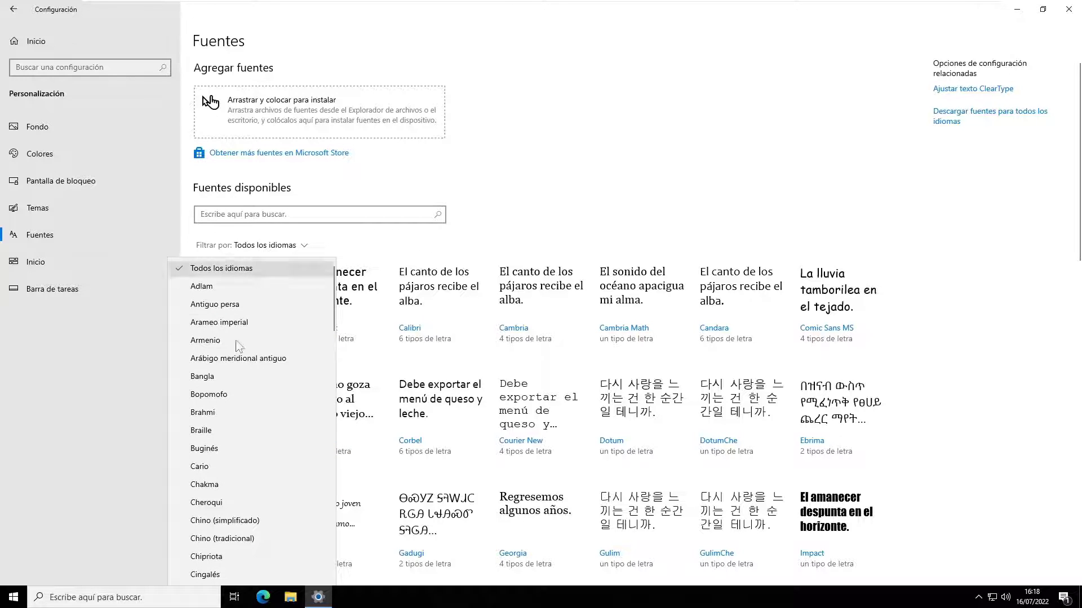
scroll(276, 441, "down", 4)
scroll(237, 422, "down", 6)
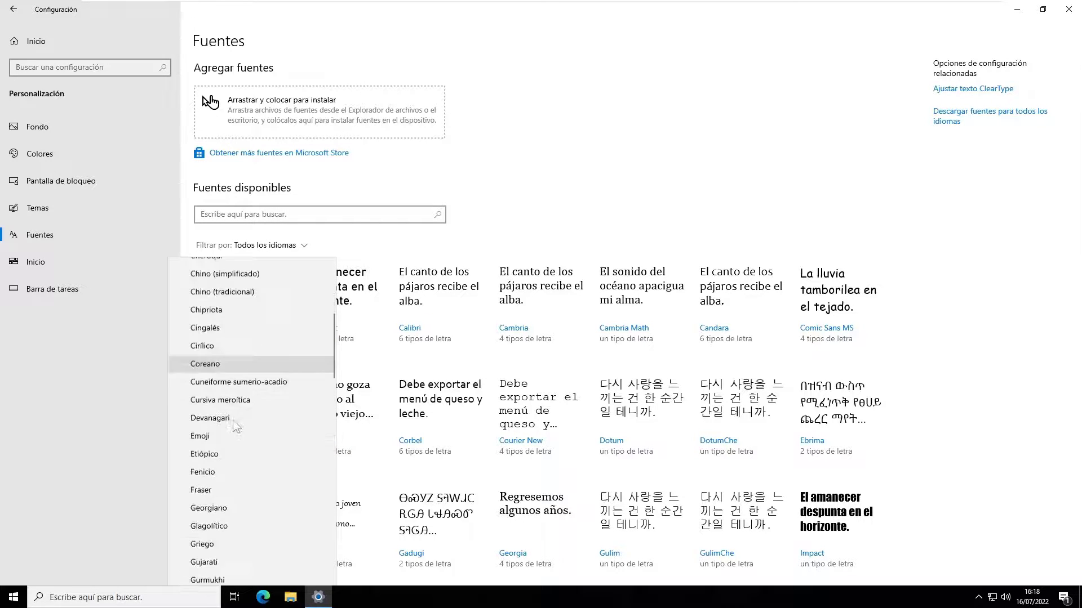
scroll(240, 411, "down", 8)
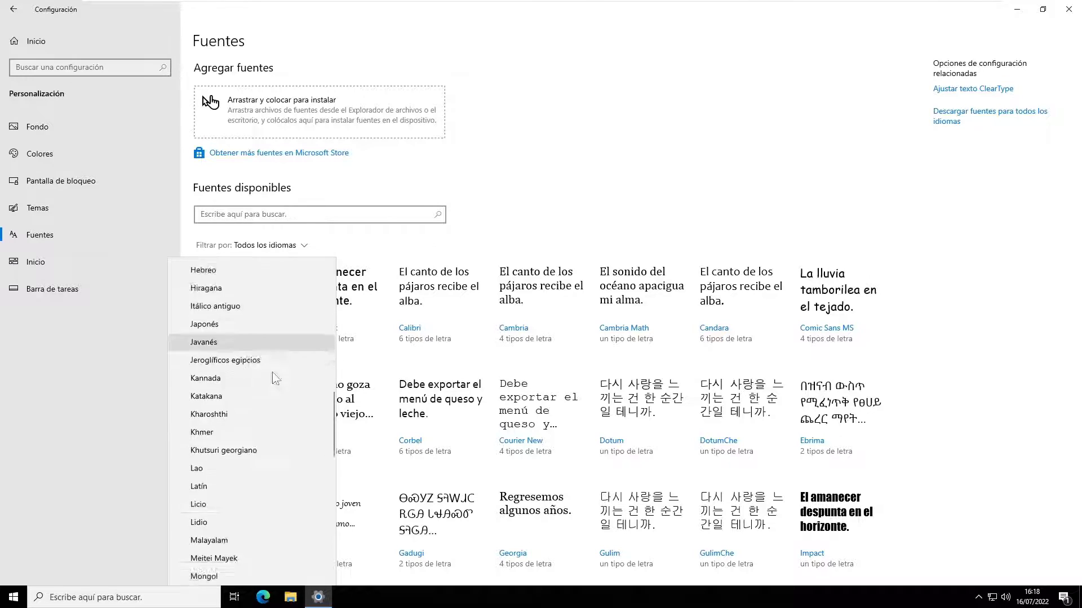
scroll(252, 391, "down", 8)
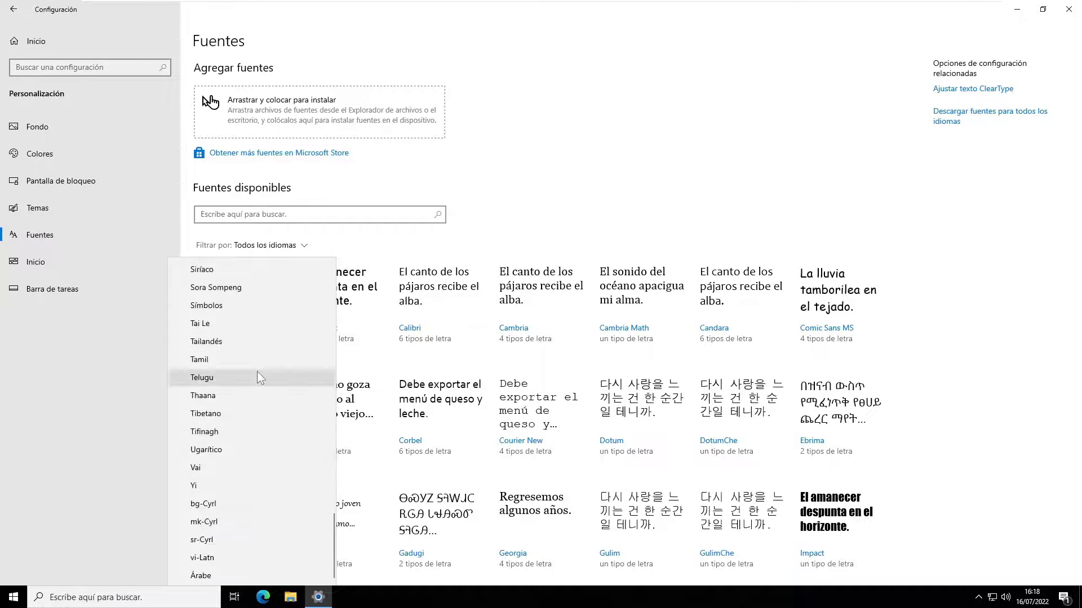
left_click(593, 196)
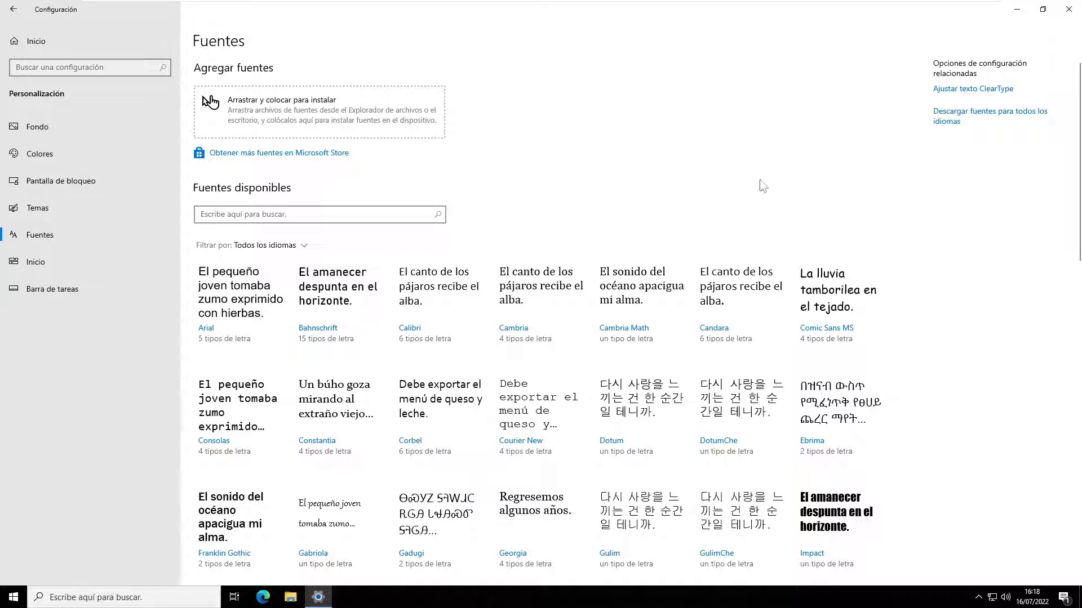
- Try to get more fonts from the Microsoft Store, and browse the available fonts again
left_click(253, 162)
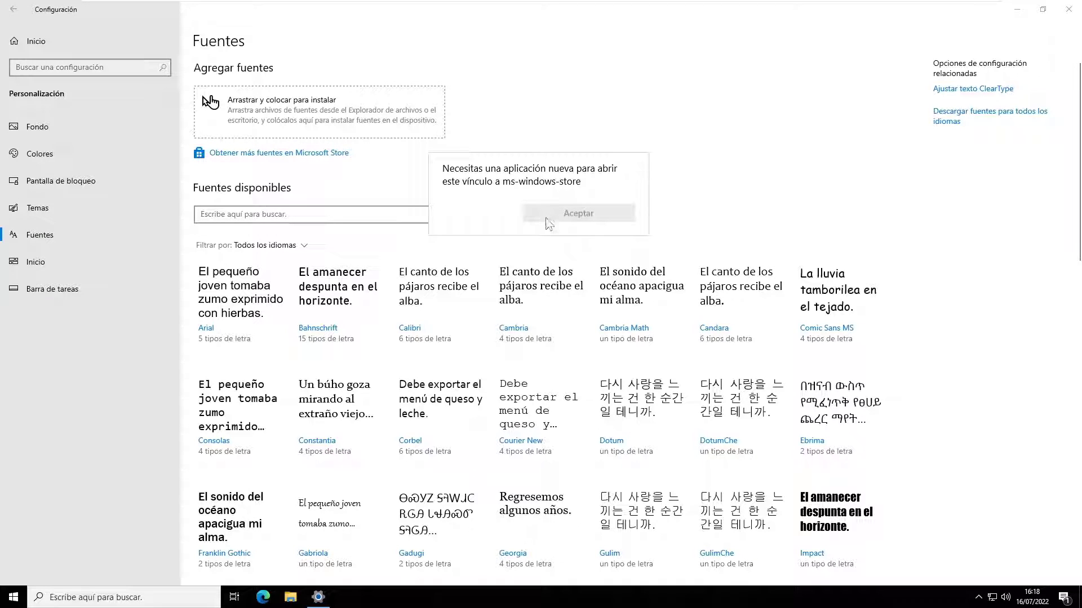
left_click(474, 103)
scroll(317, 296, "down", 4)
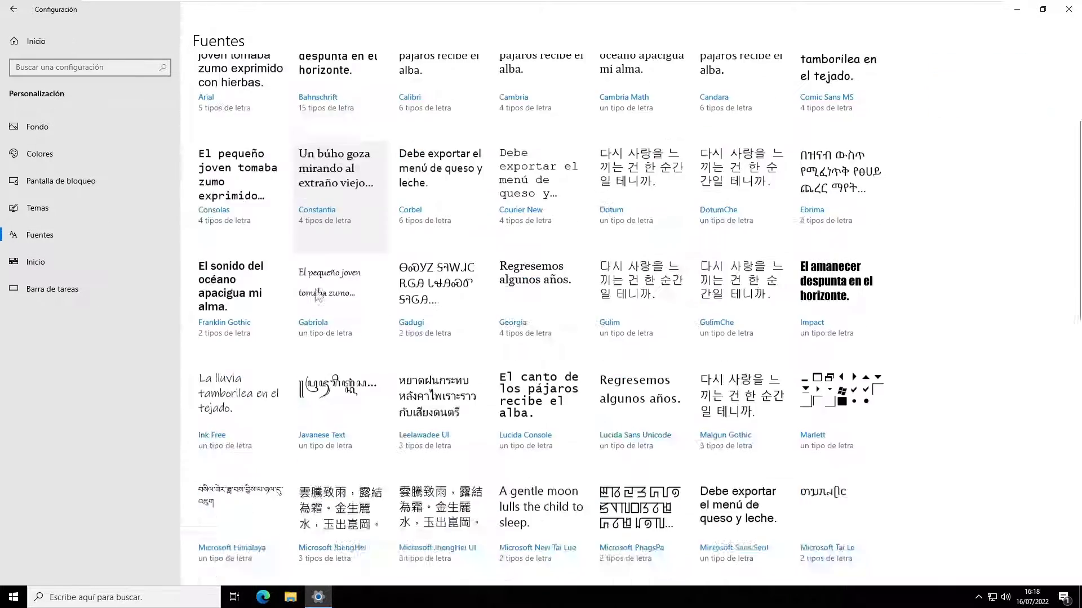
scroll(317, 295, "down", 2)
scroll(232, 241, "up", 10)
- In the Inicio settings, try Mostrar más iconos en Inicio on and off, checking the Start menu each time
left_click(55, 263)
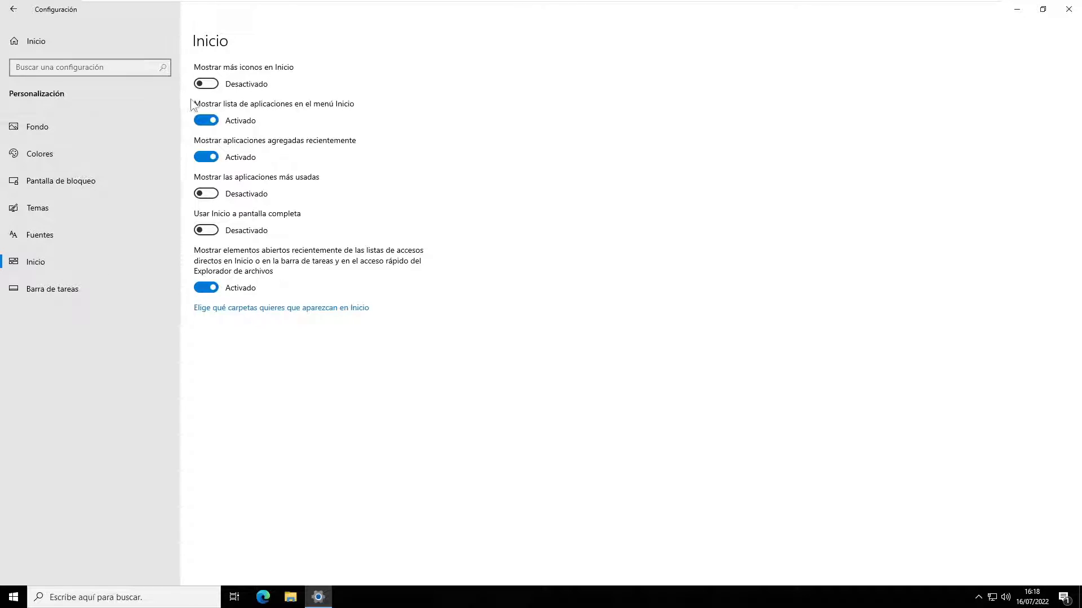
left_click(205, 83)
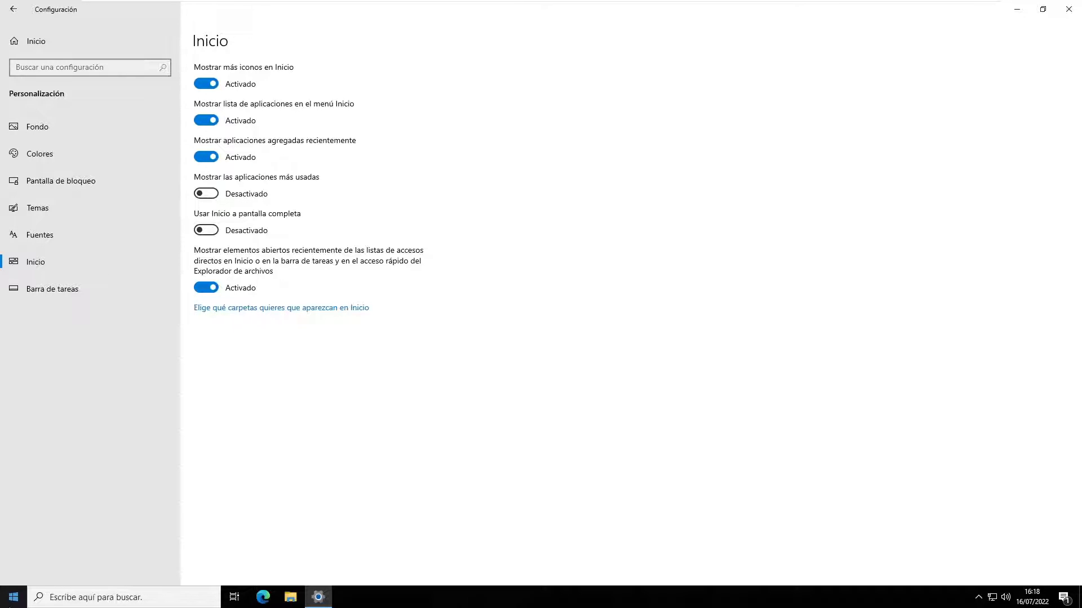
left_click(14, 597)
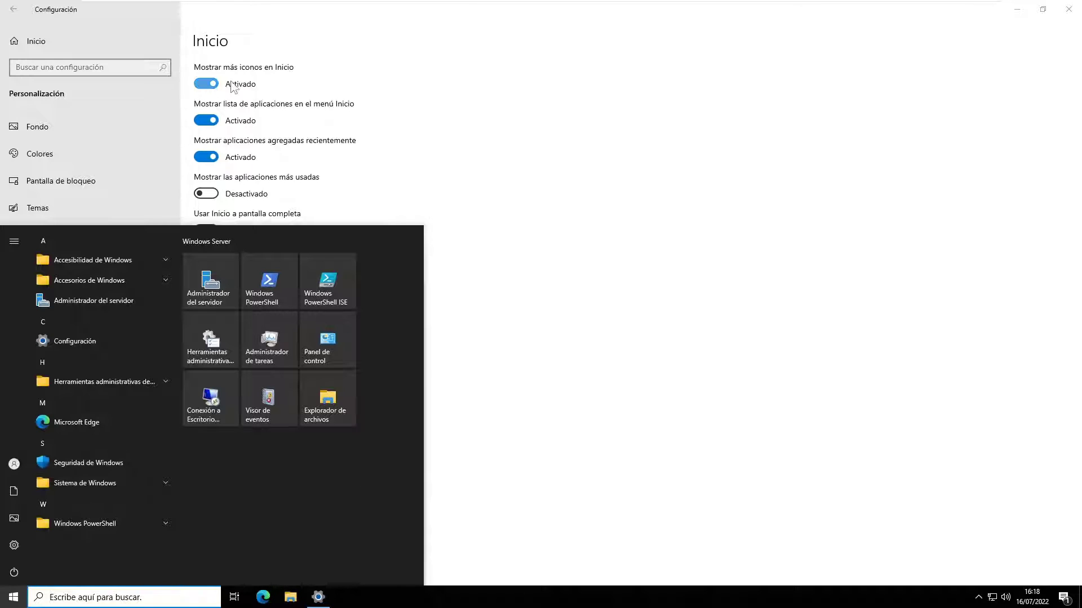
left_click(199, 86)
left_click(7, 601)
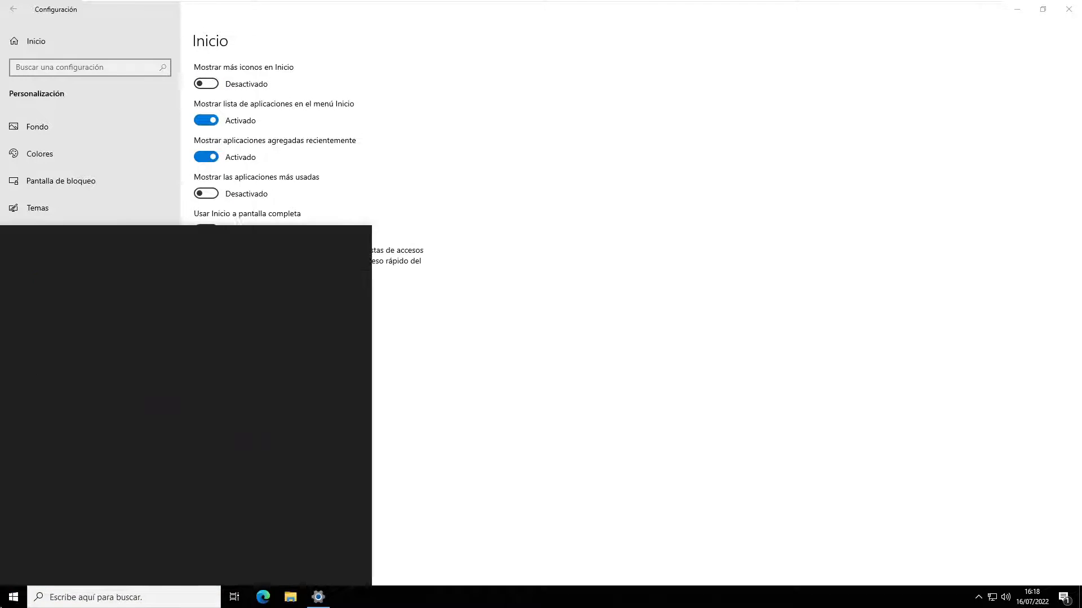
left_click(7, 602)
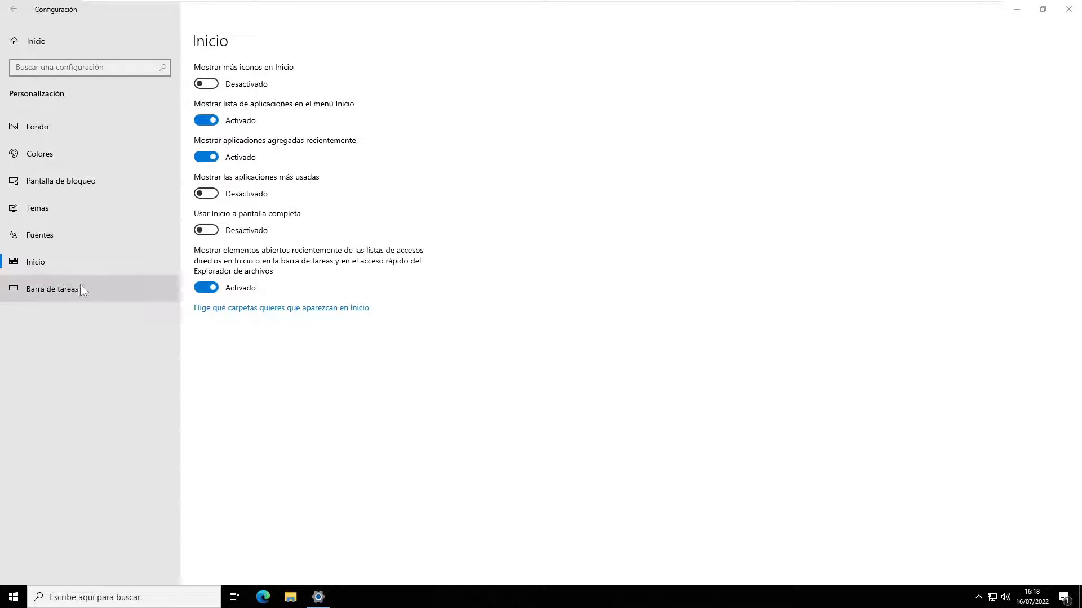
- Review the taskbar settings and the hidden notification area icons, and close the settings window
left_click(62, 291)
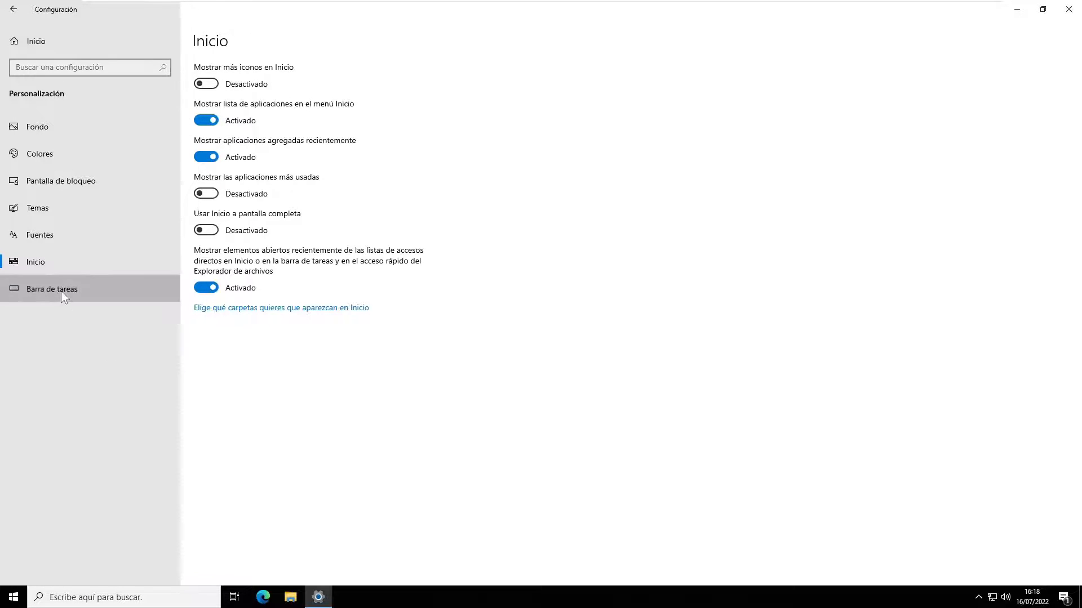
scroll(315, 299, "down", 7)
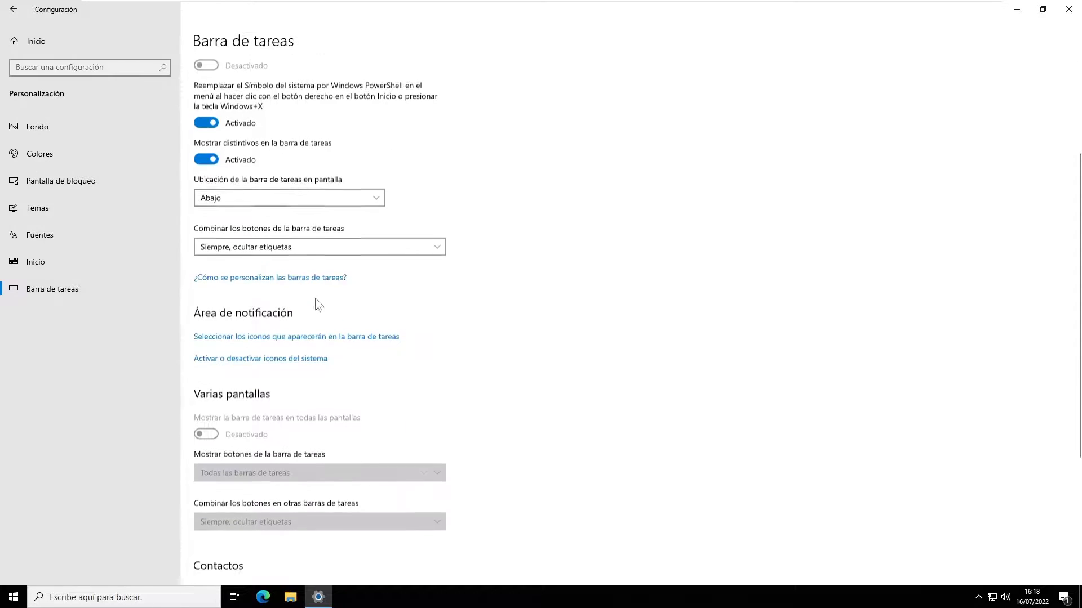
left_click(979, 597)
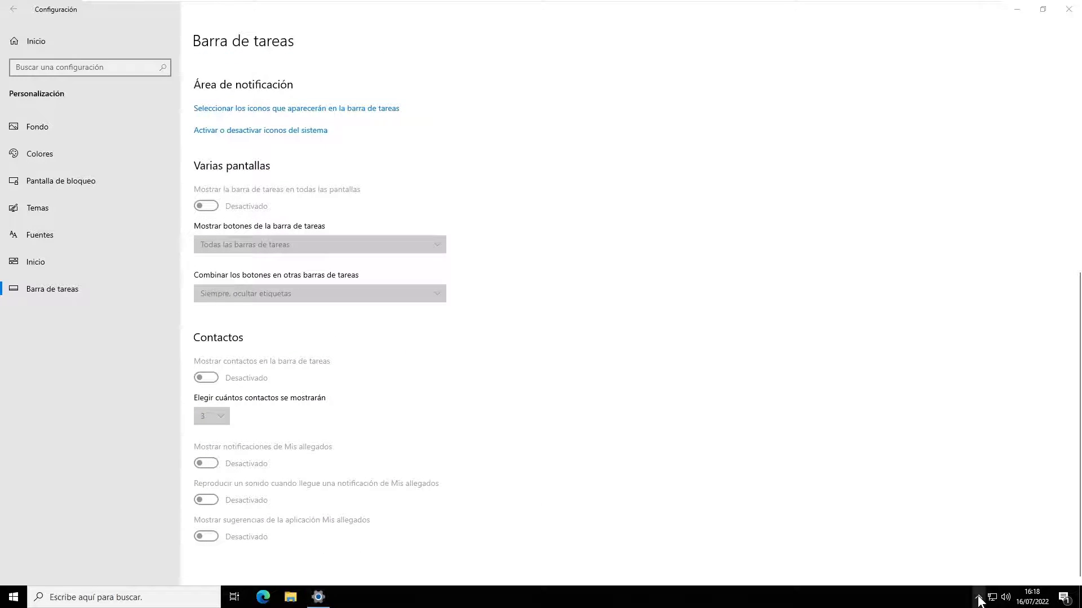
left_click(823, 401)
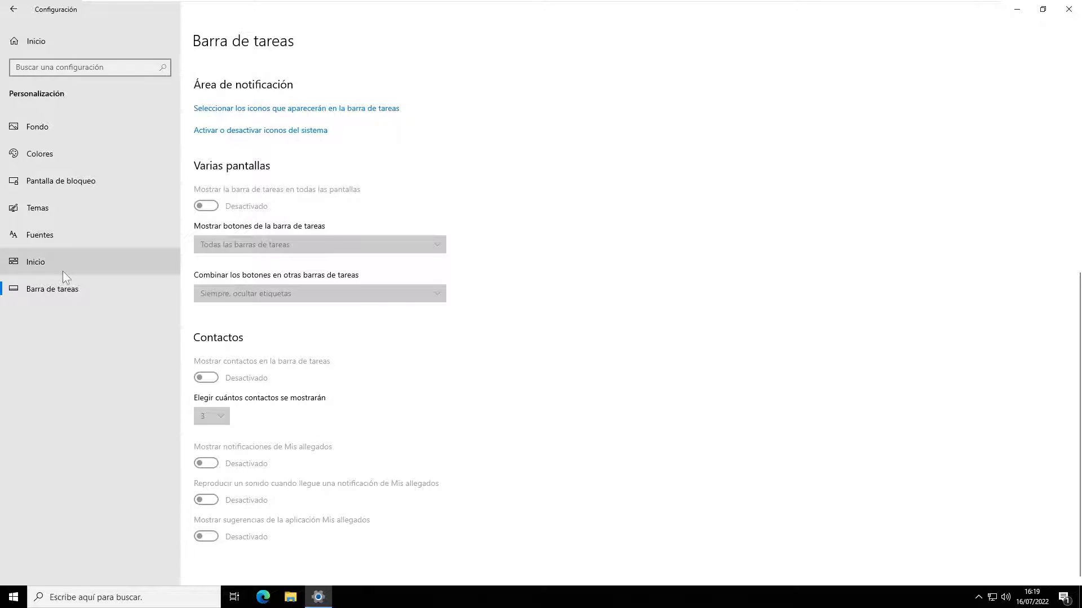
left_click(1069, 9)
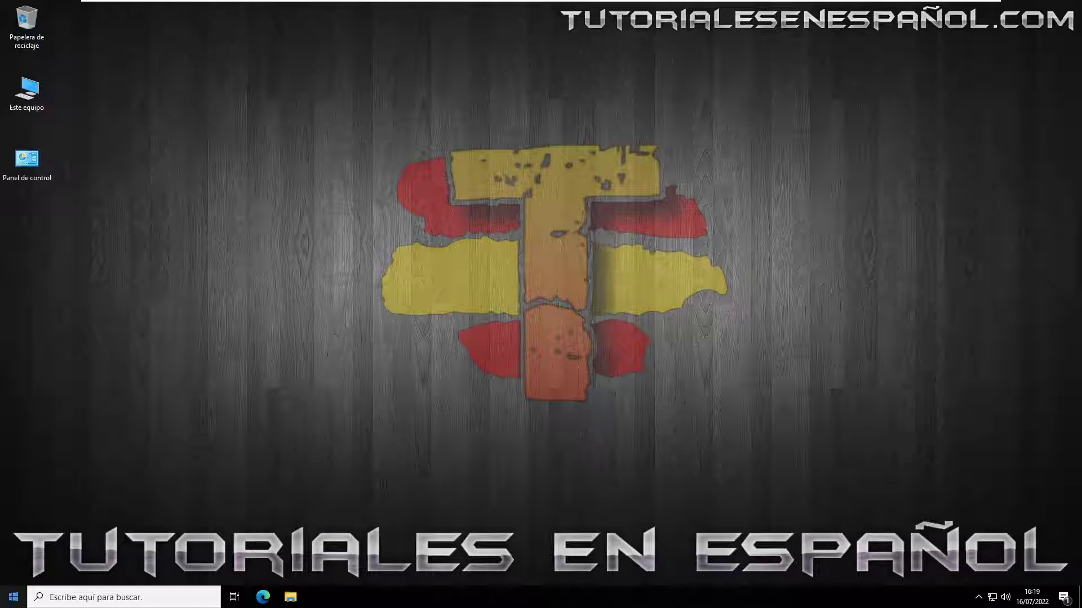
- Open the file location of the Administrador del servidor tile from the Start menu
left_click(7, 596)
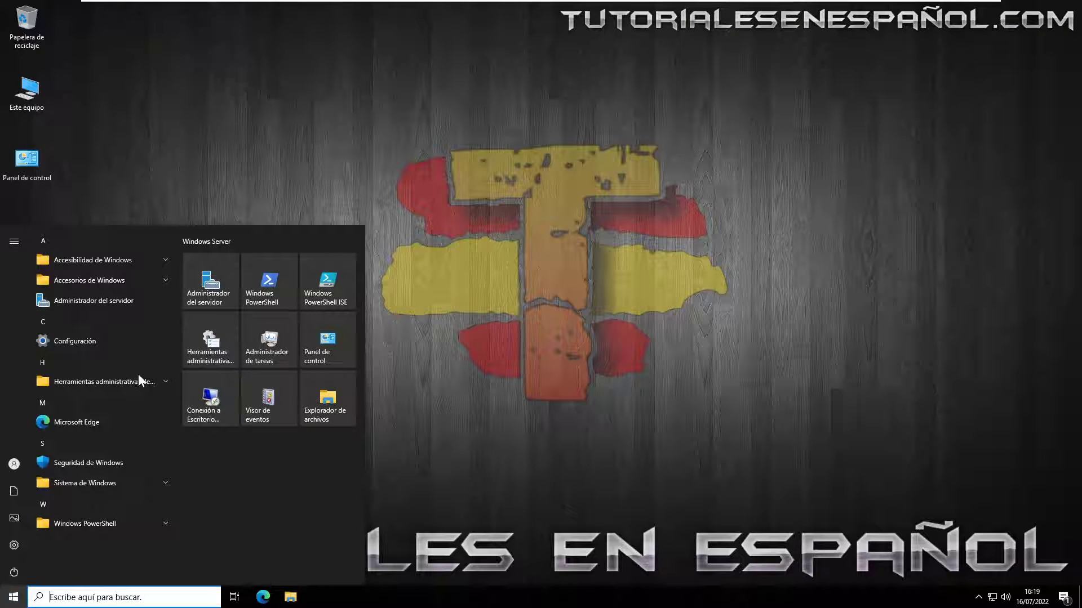
right_click(212, 282)
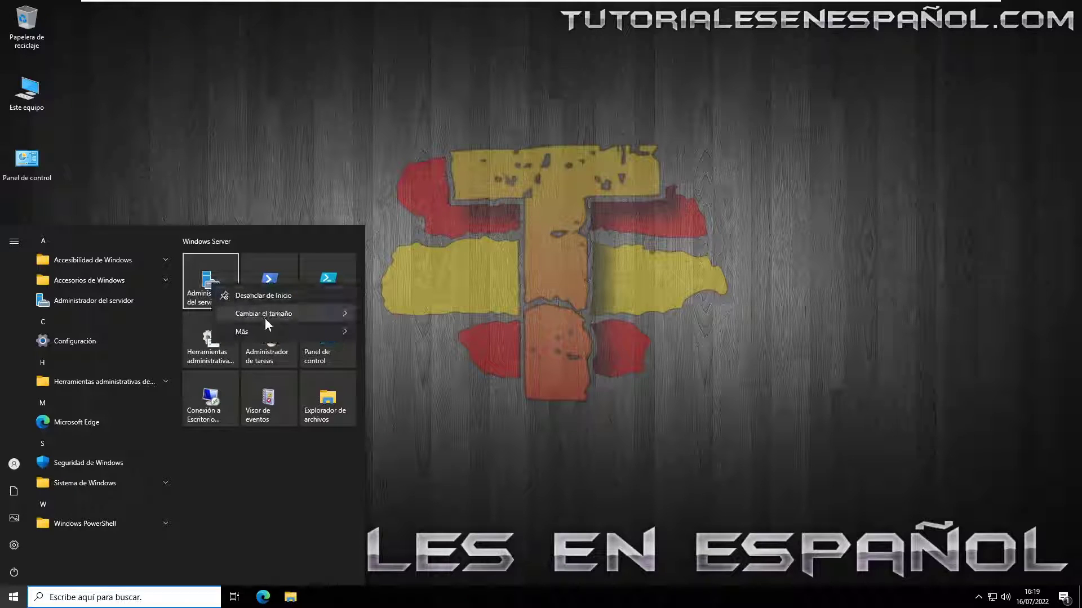
mouse_move(269, 331)
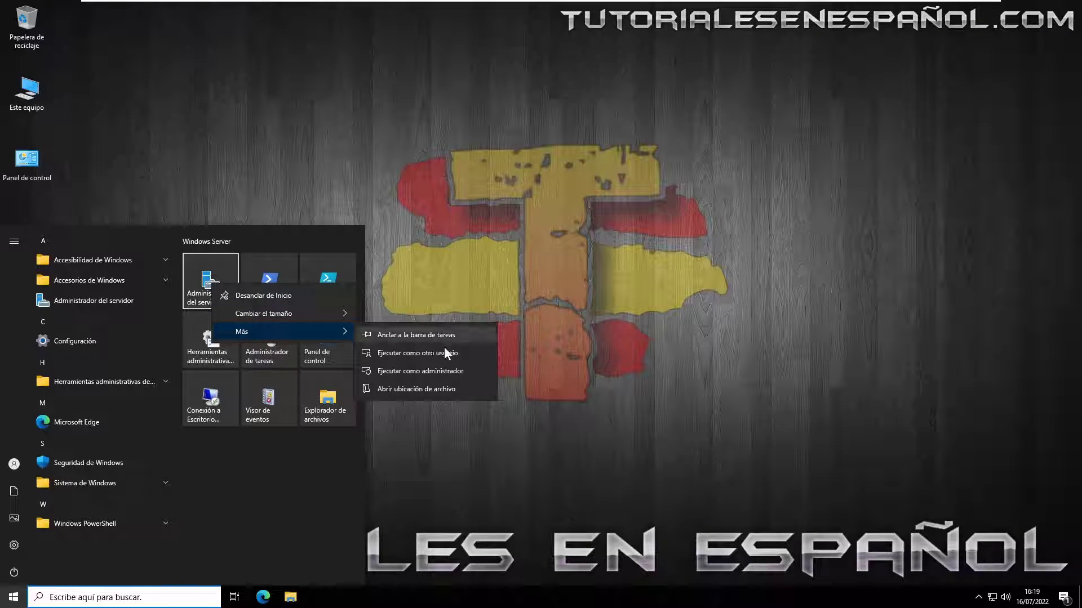
left_click(447, 386)
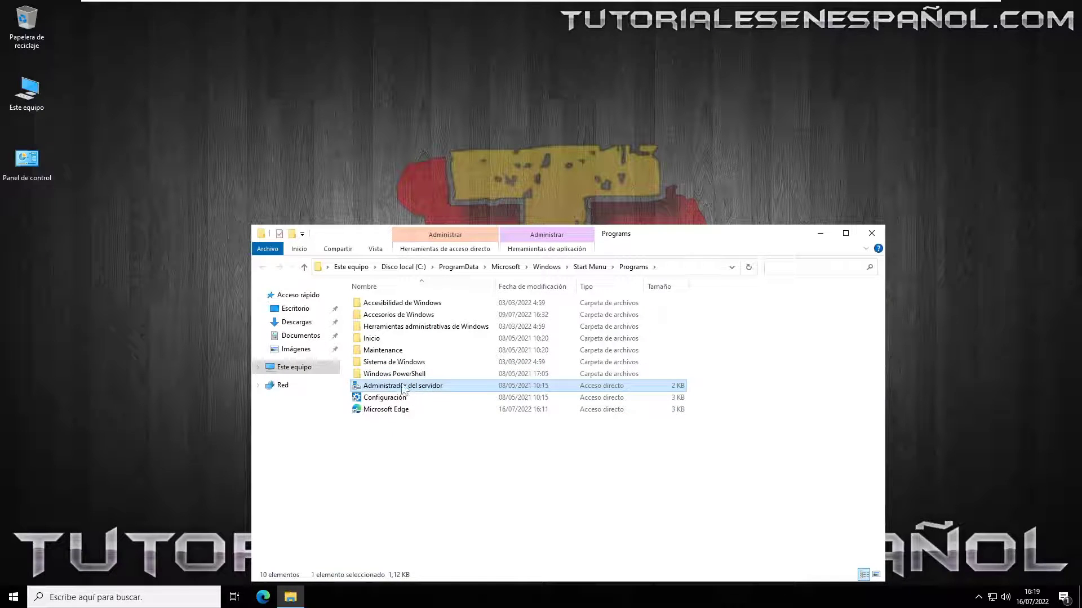
- Copy the Administrador del servidor shortcut from the Programs folder to the desktop, and close the folder window
right_click(403, 388)
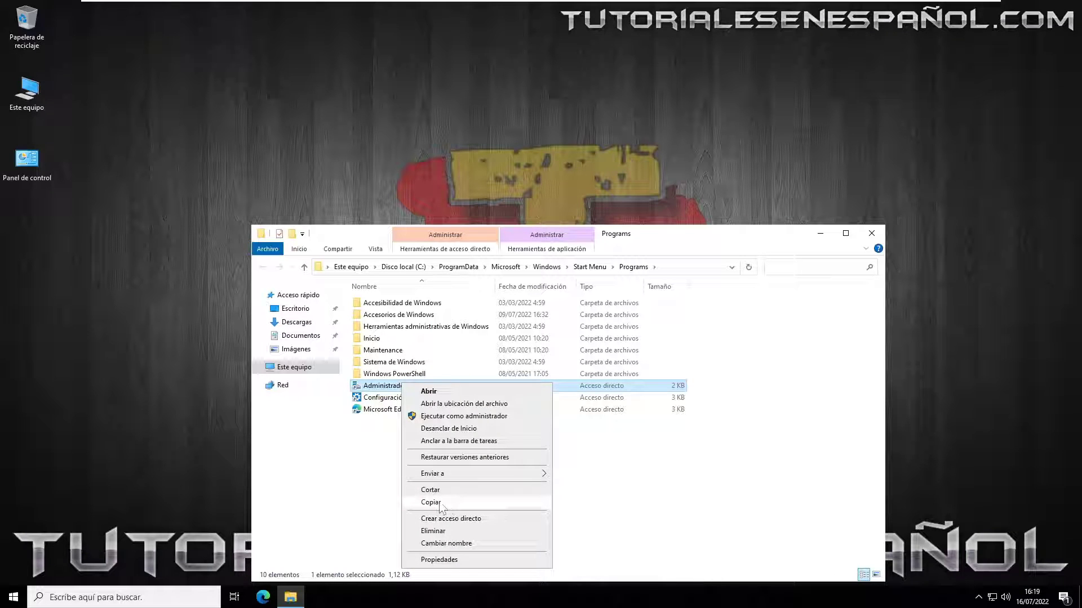
left_click(438, 504)
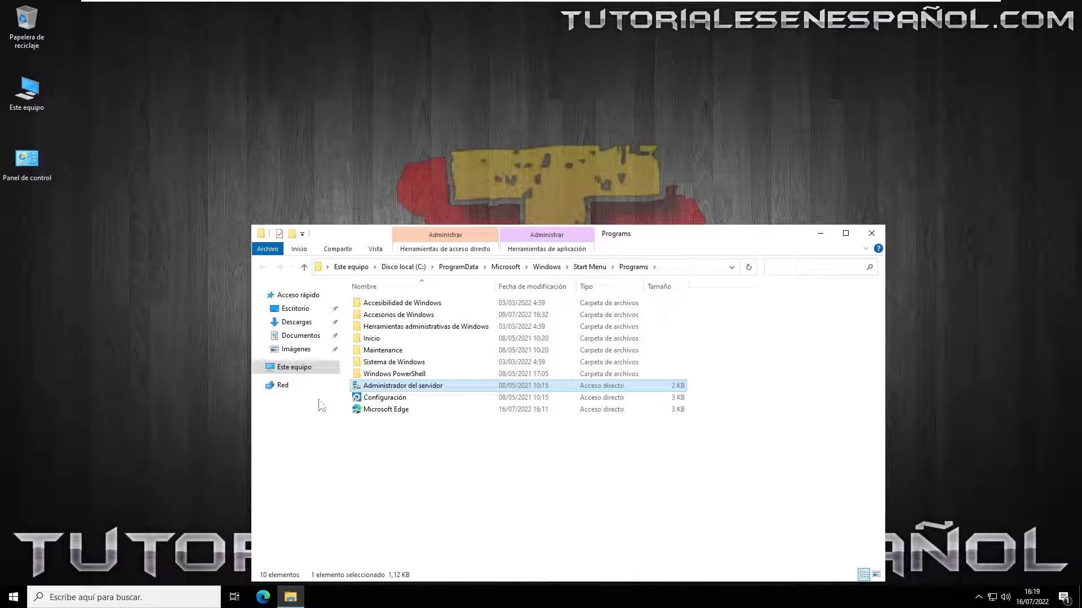
left_click(2, 225)
right_click(2, 221)
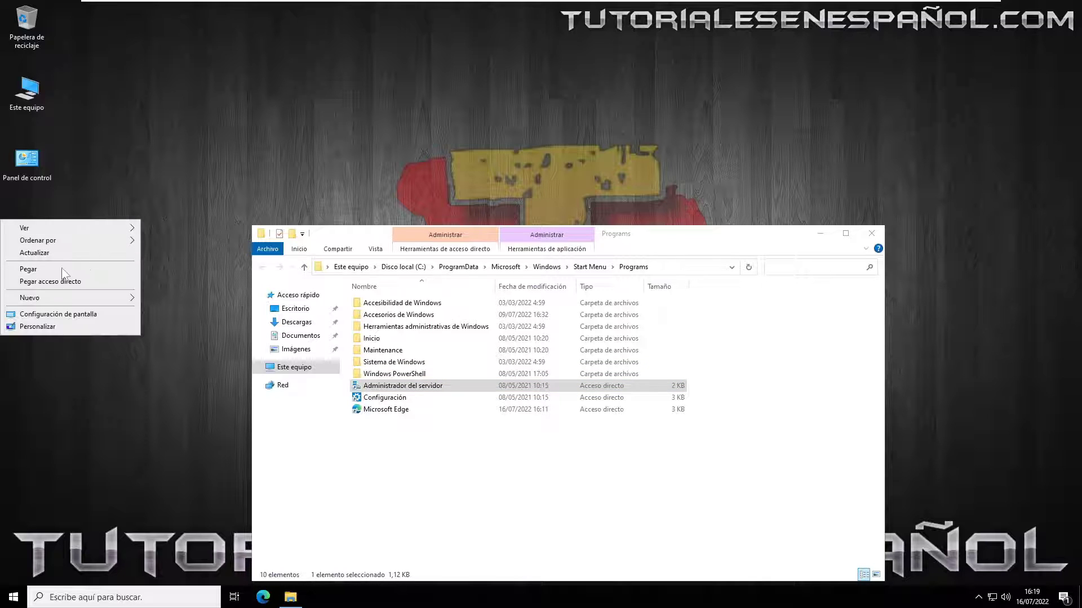
left_click(28, 269)
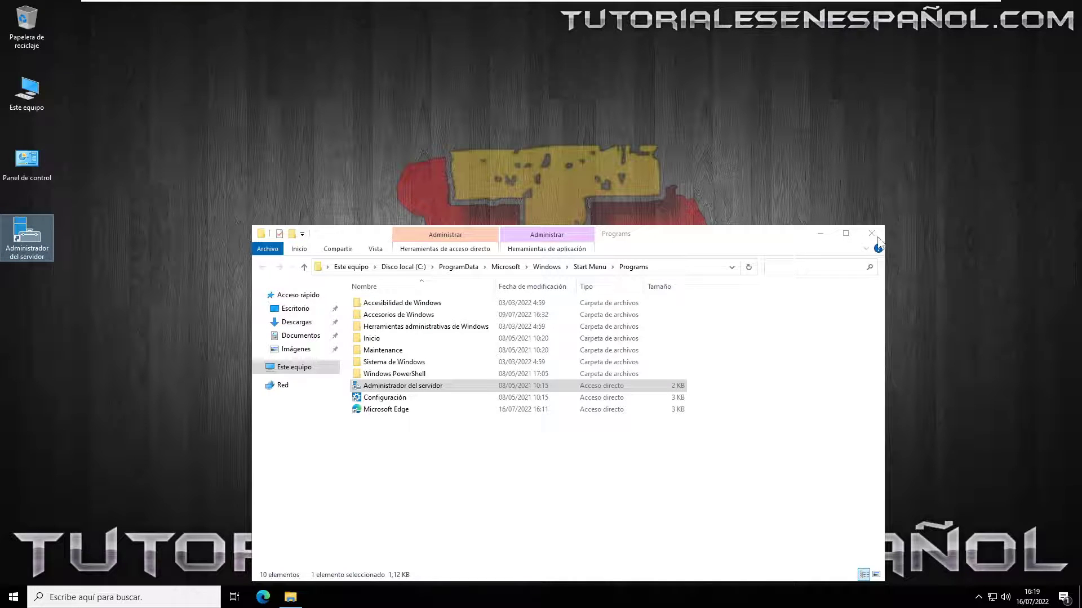
left_click(871, 233)
- Search the system for cmd and open the file location of the Símbolo del sistema application
left_click(13, 597)
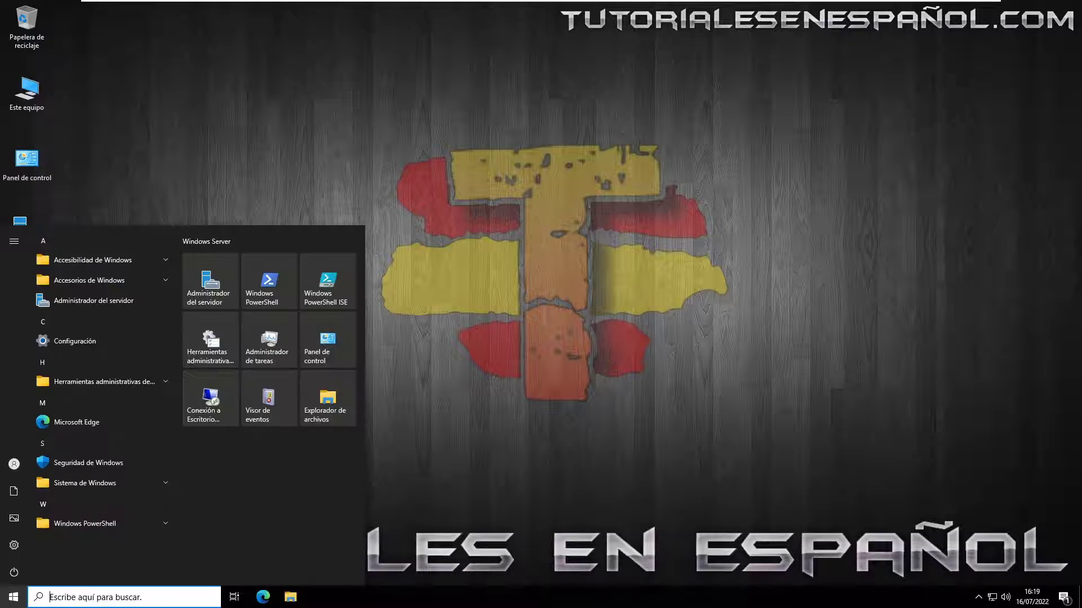
left_click(96, 597)
type("cm")
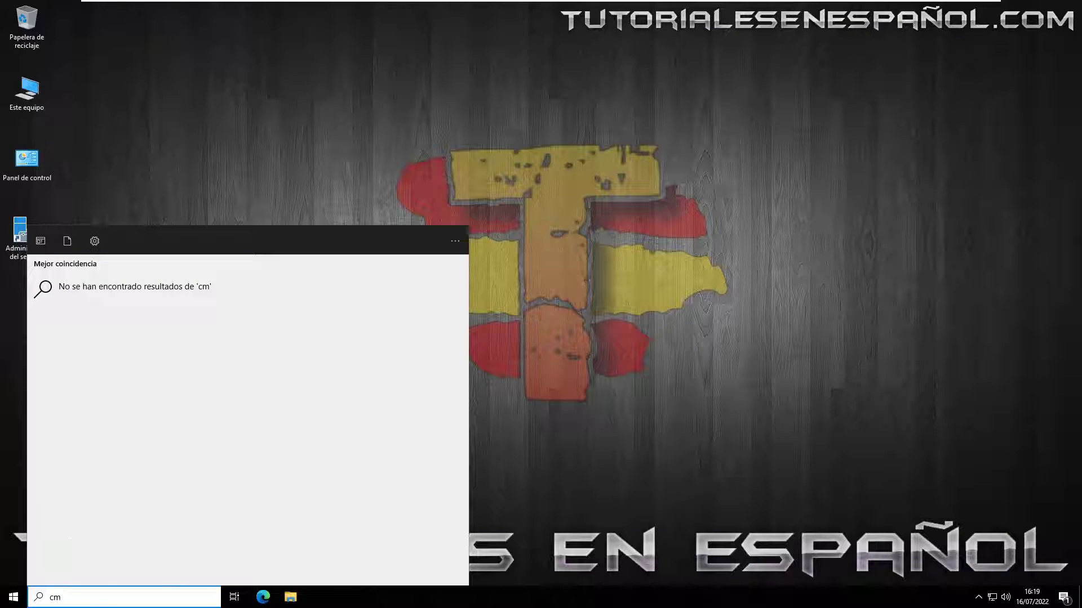
type("d")
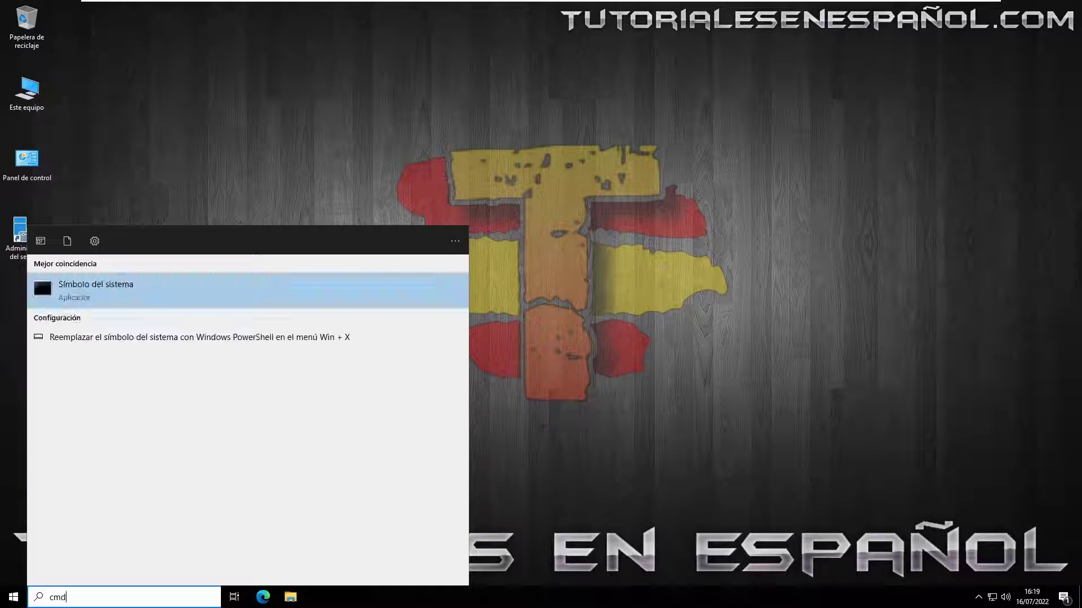
right_click(111, 293)
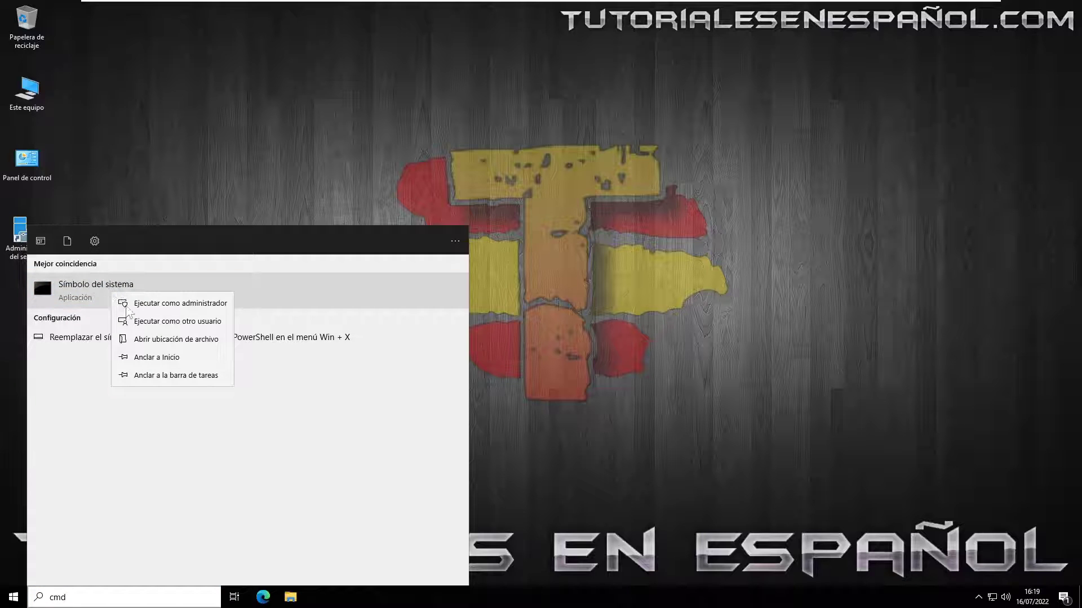
left_click(155, 338)
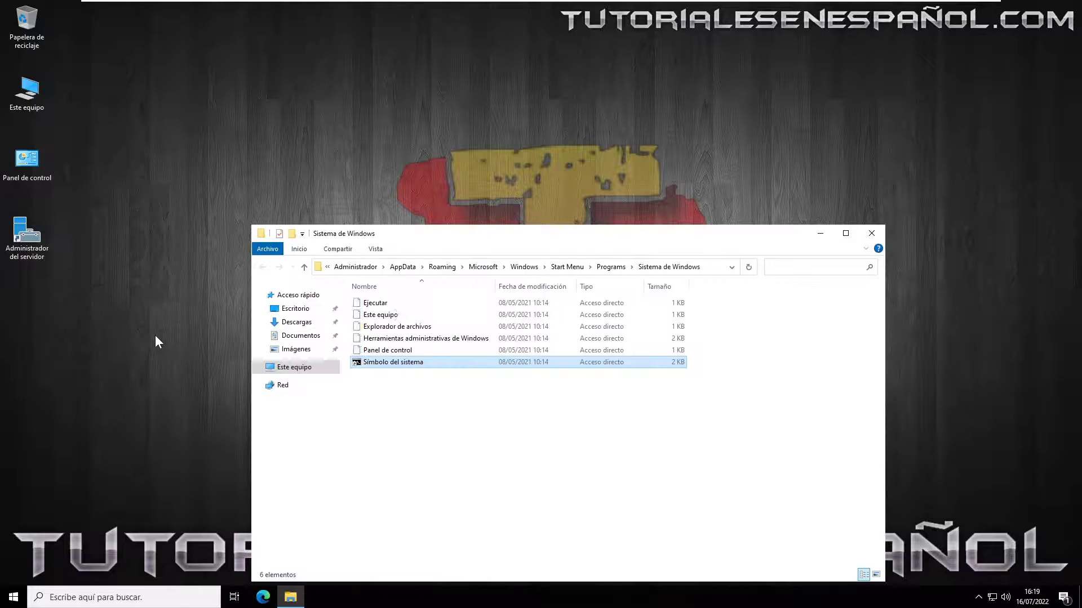
- Copy the Símbolo del sistema entry from the Sistema de Windows folder and paste it as a shortcut on the desktop
right_click(407, 369)
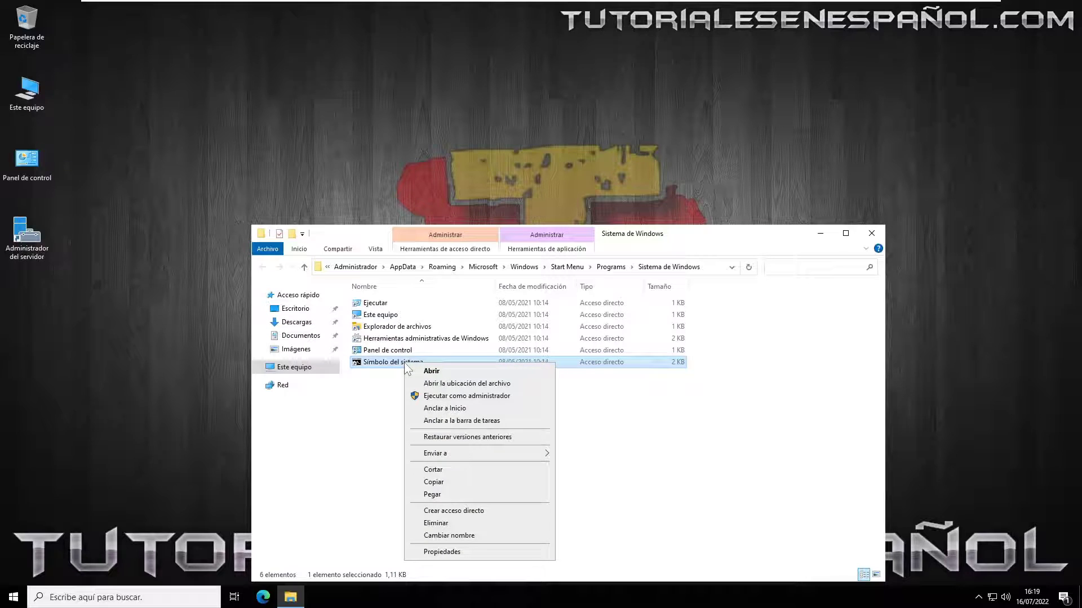
left_click(454, 478)
left_click(7, 305)
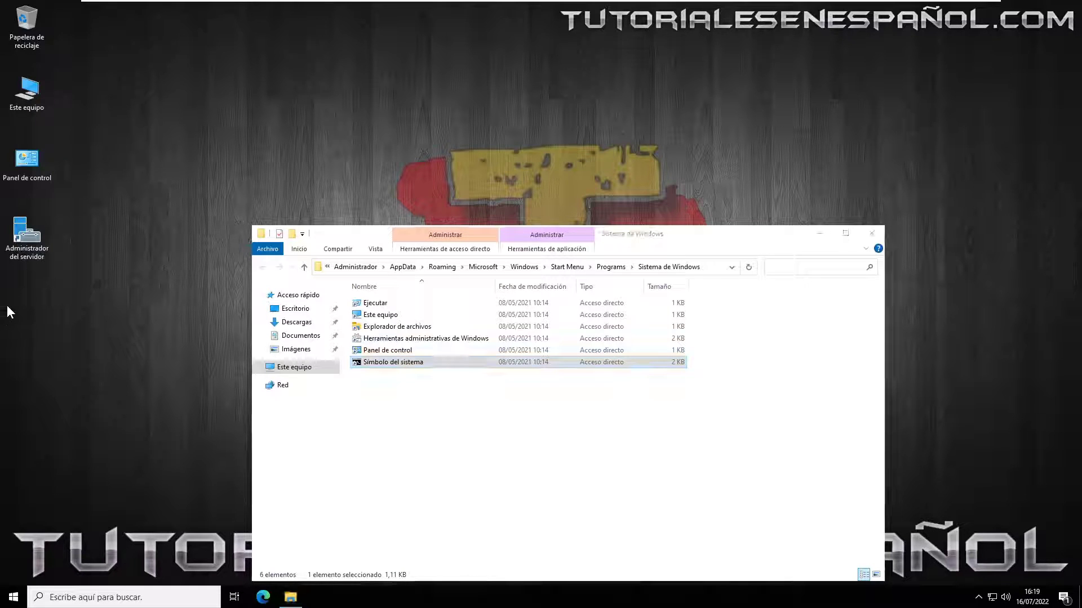
right_click(7, 307)
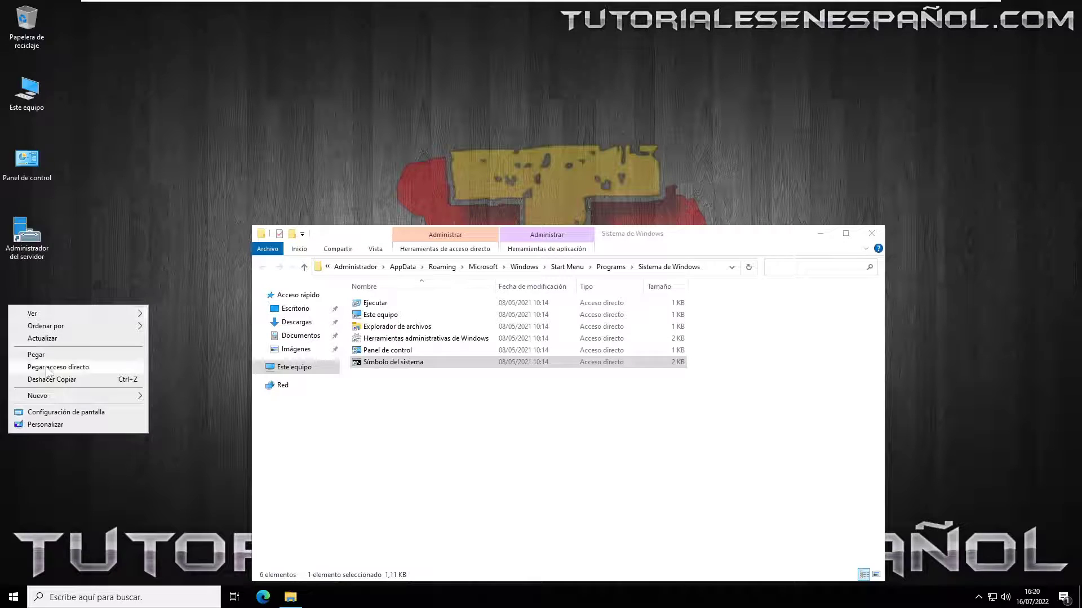
left_click(47, 367)
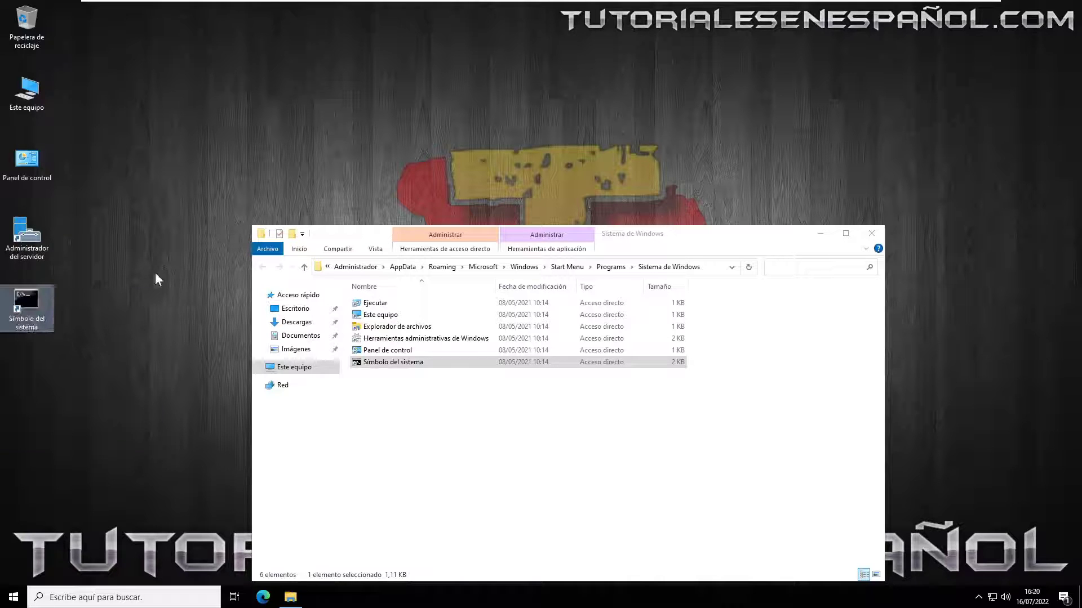